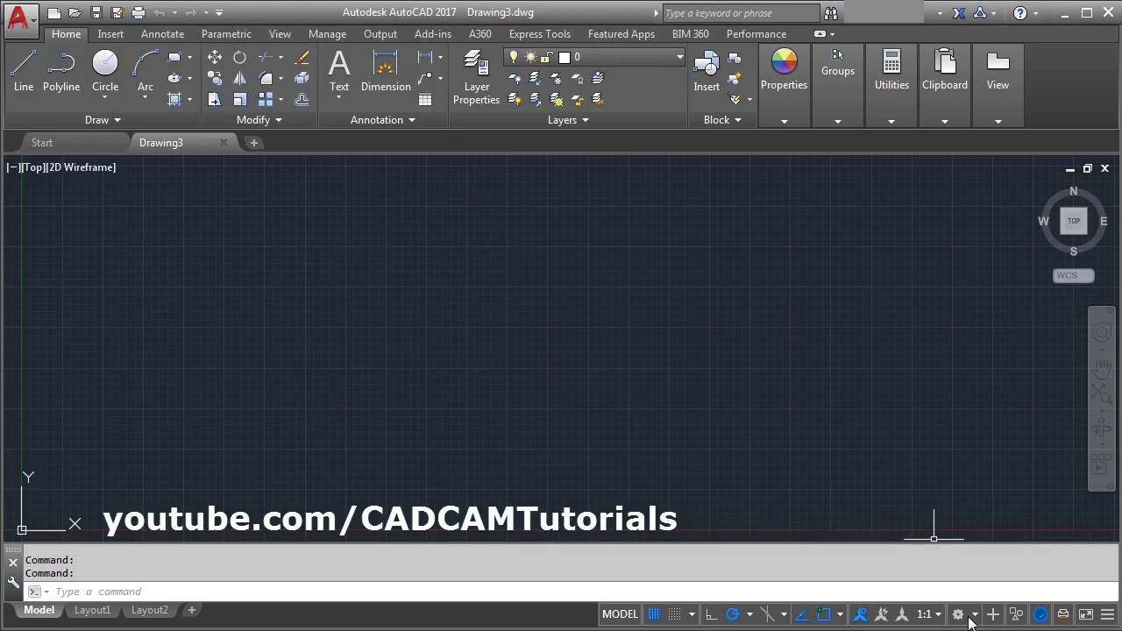
Switch to the 3D Modeling workspace and the SE Isometric view
left_click(958, 615)
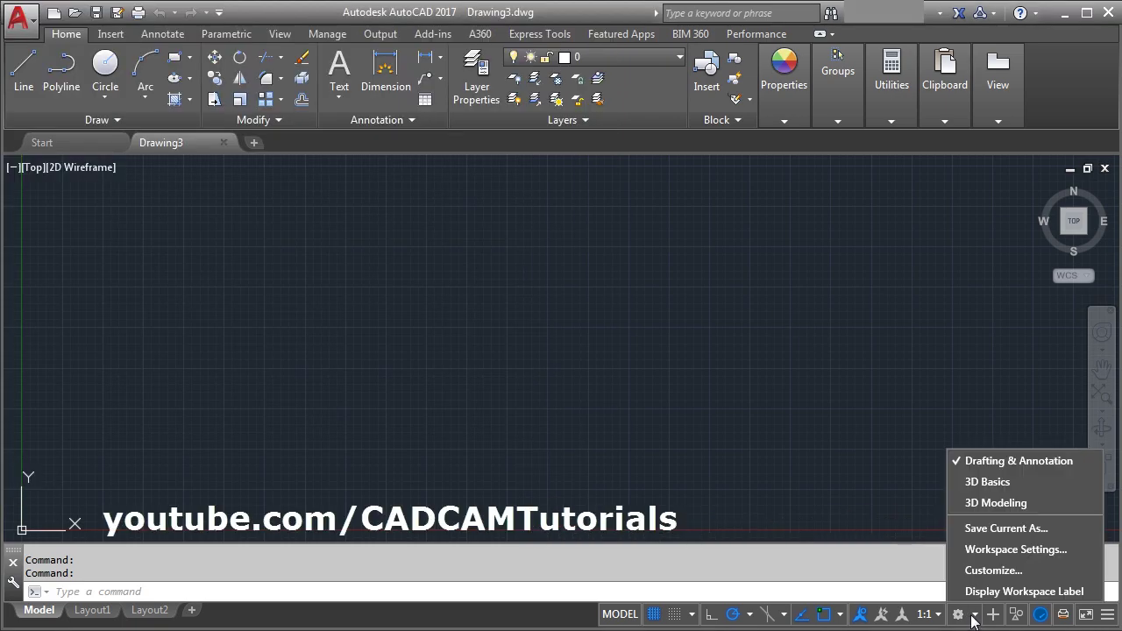
left_click(996, 505)
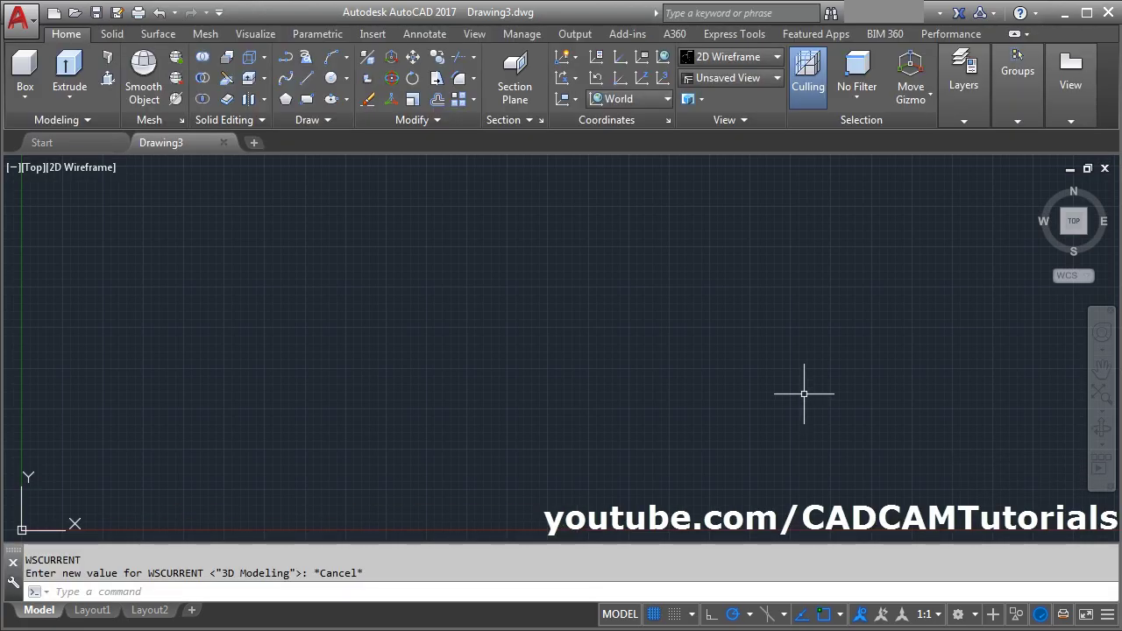
left_click(737, 77)
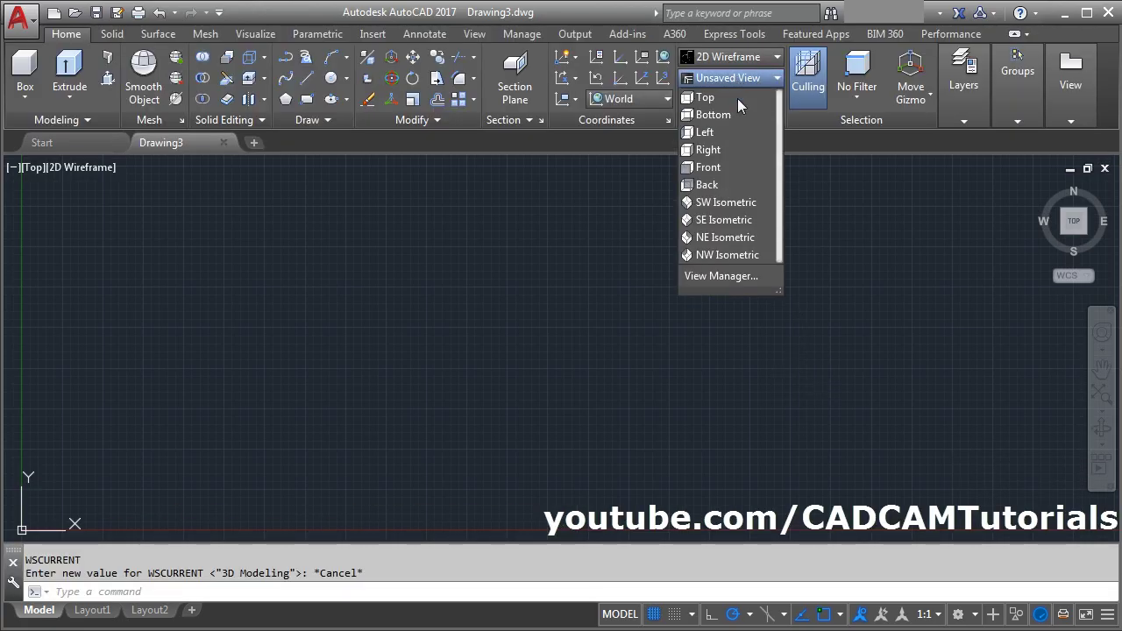
left_click(717, 220)
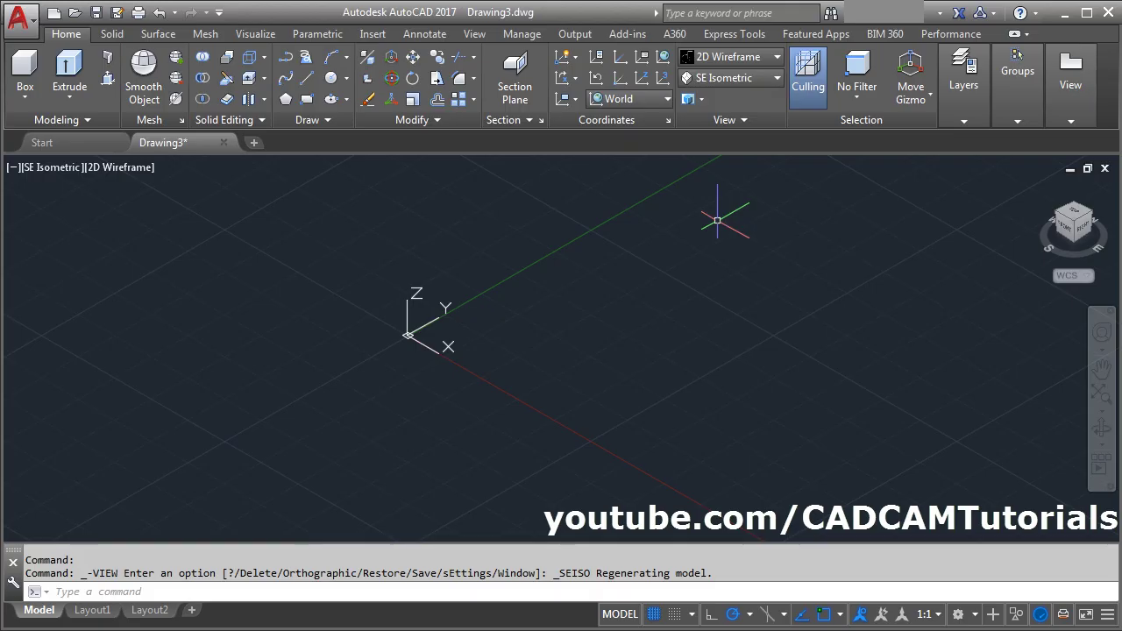
Set the UCS icon to Noorigin with UCSICON
type("UCSICON")
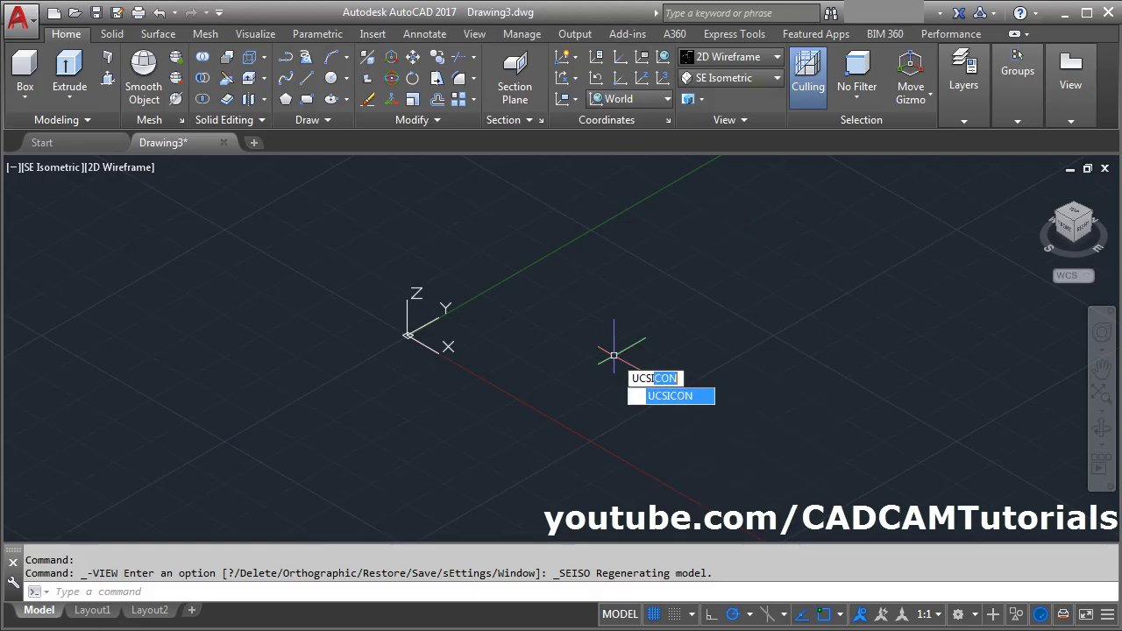
key("Return")
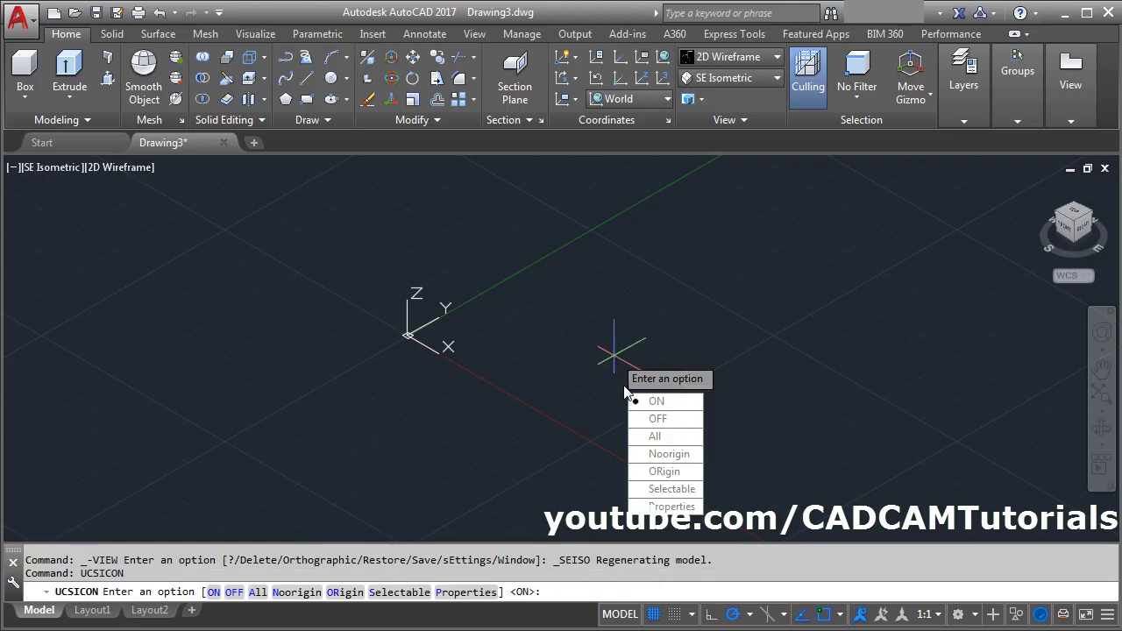
left_click(668, 454)
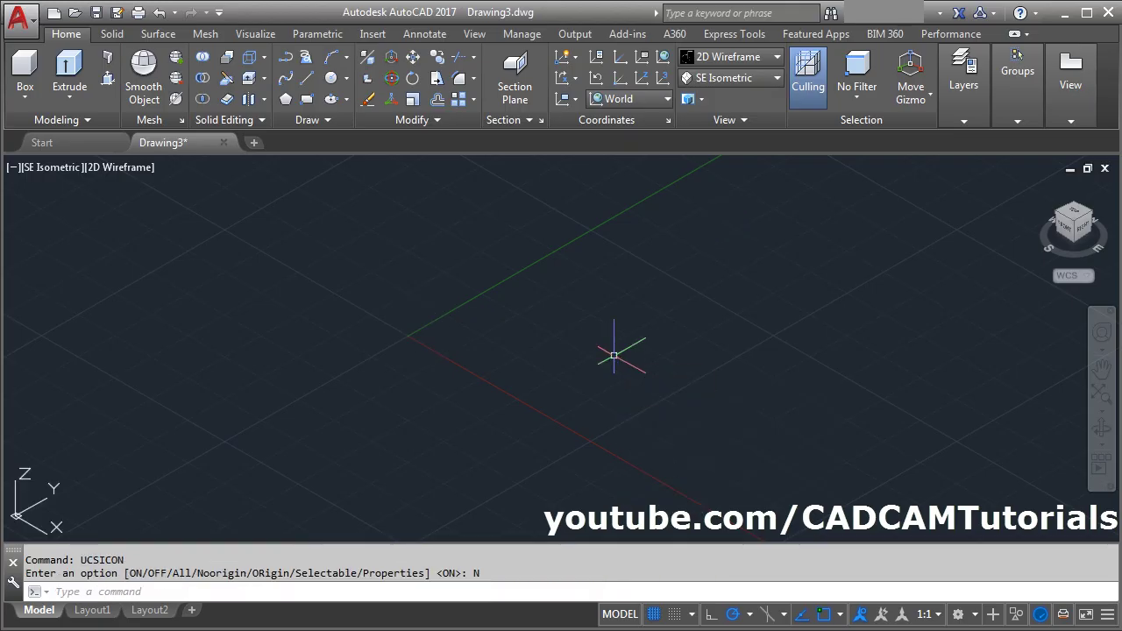
Set the visual style to Shaded with edges
left_click(737, 57)
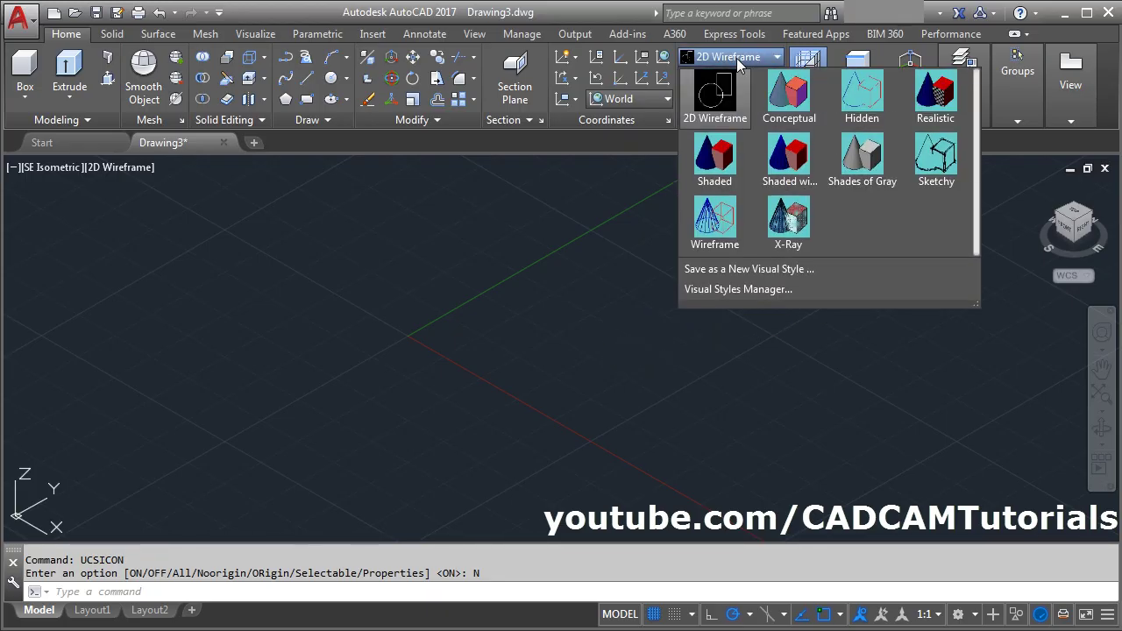
left_click(795, 170)
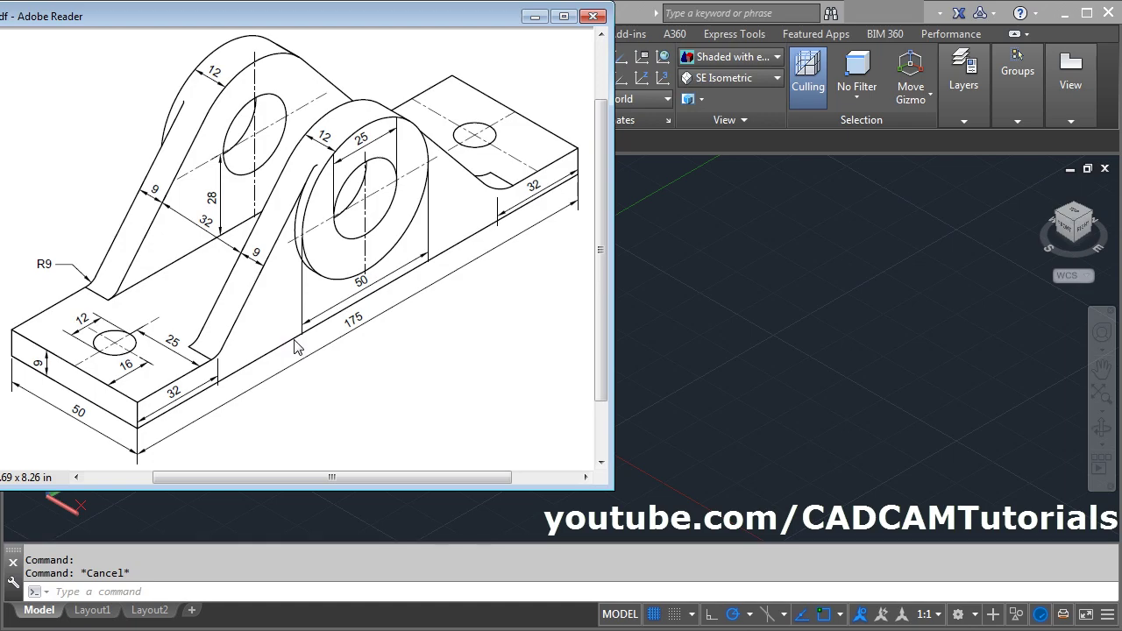
left_click(749, 327)
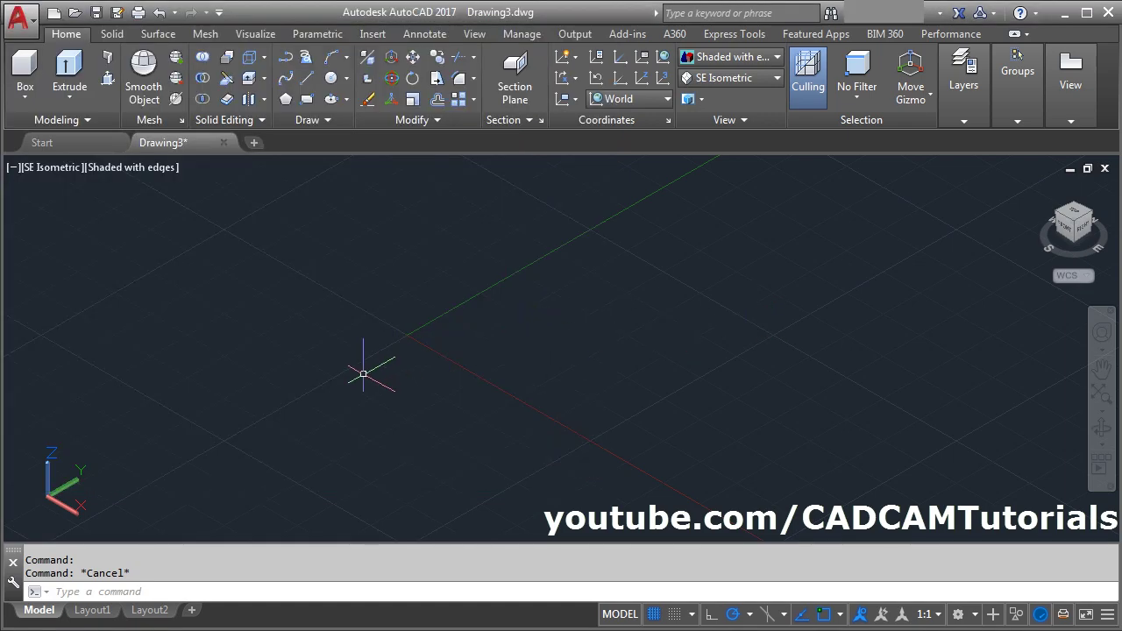
Set the drawing limits from 0,0 to 250,250
type("limits")
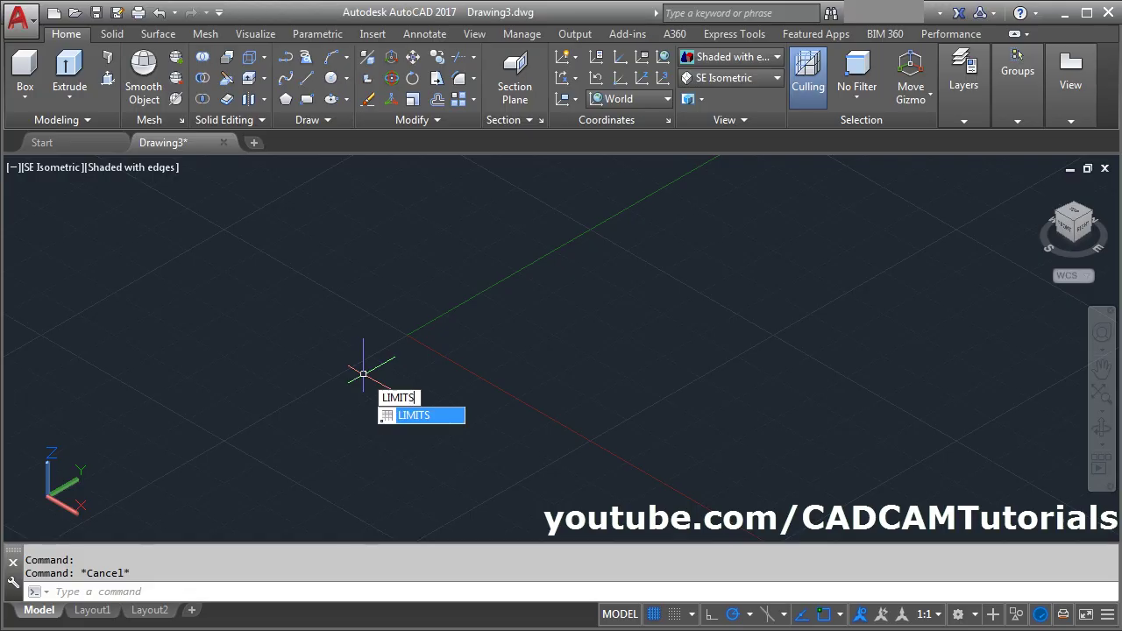
key("Return")
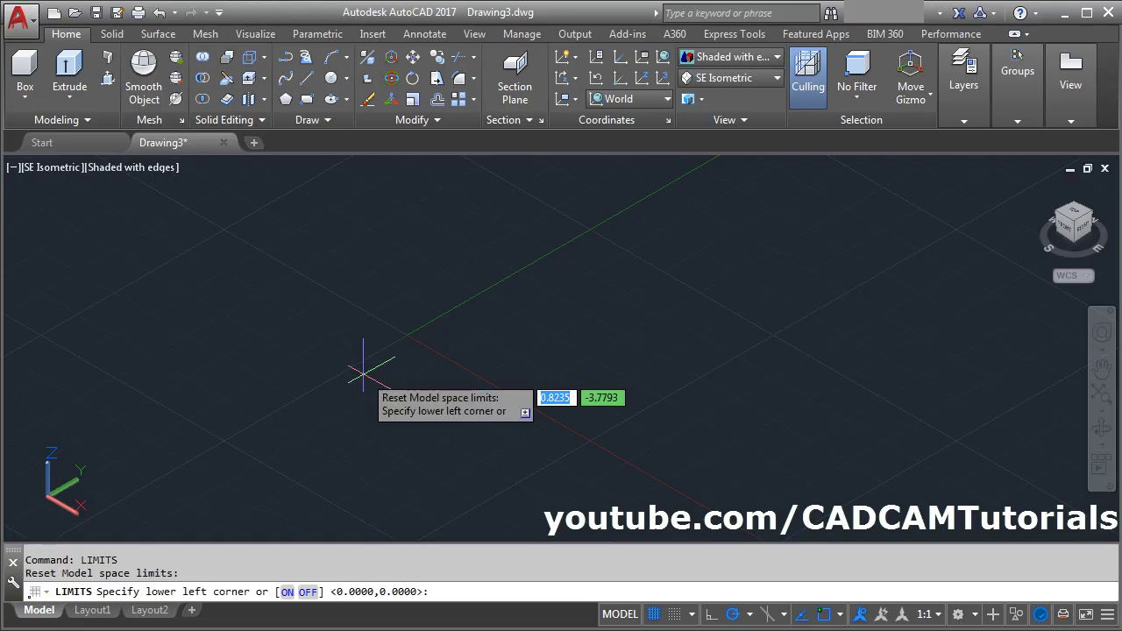
type("0")
key("Tab")
type("0")
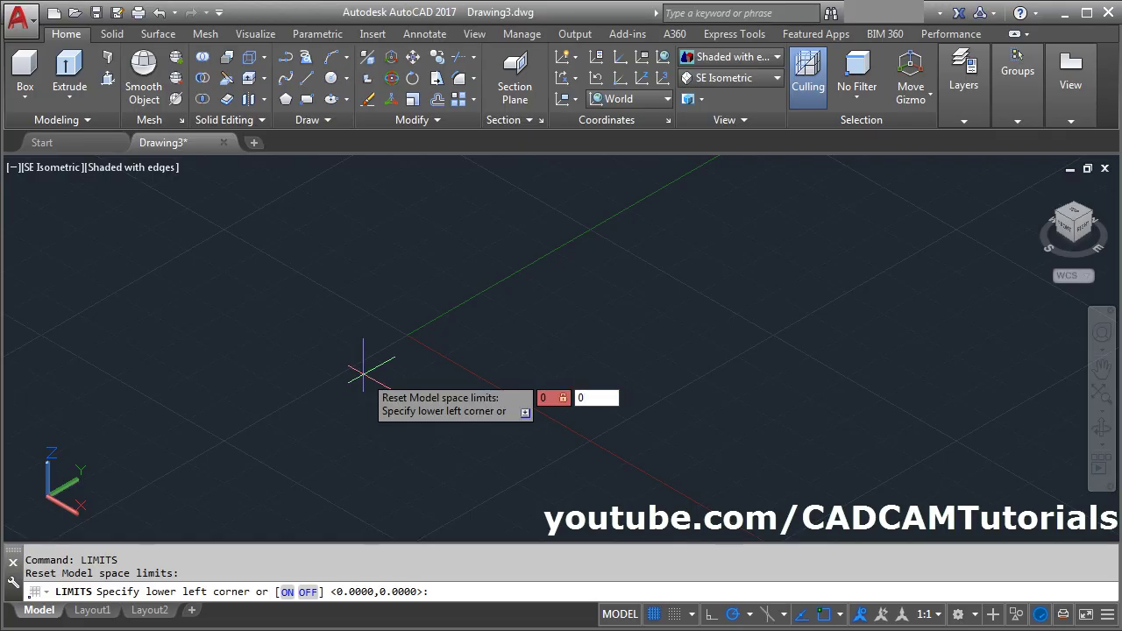
key("Return")
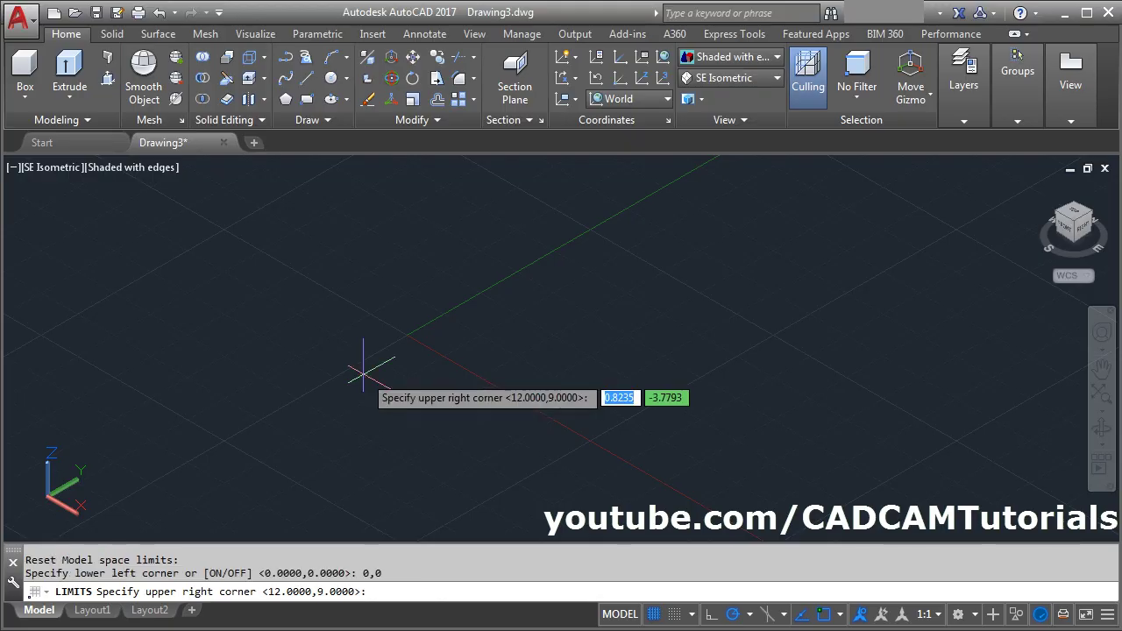
type("250")
key("Tab")
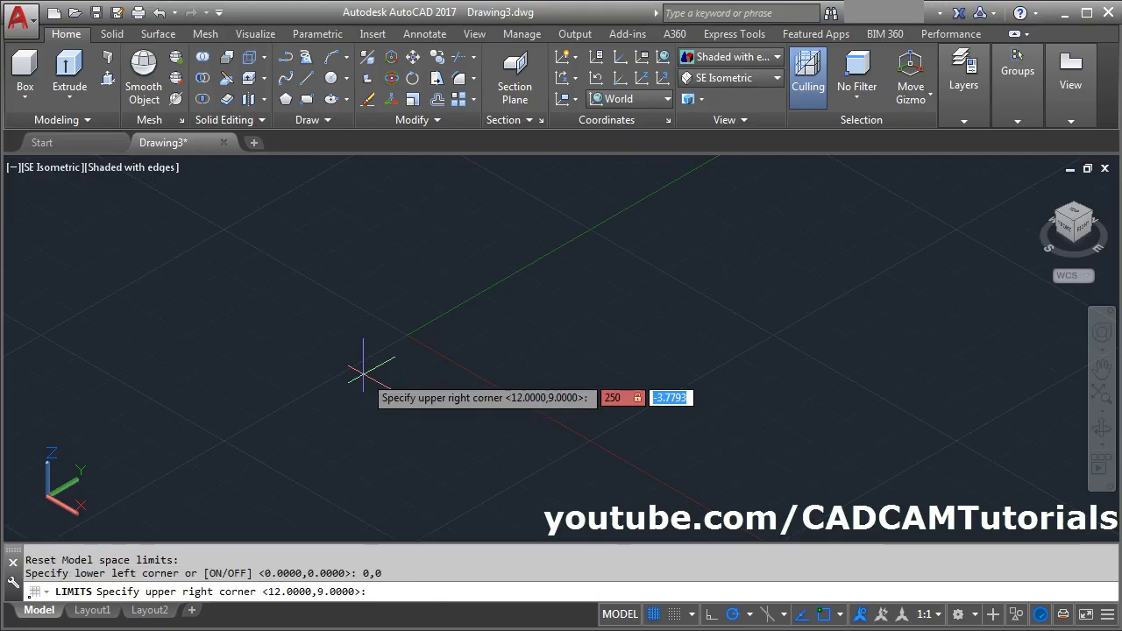
type("250")
key("Return")
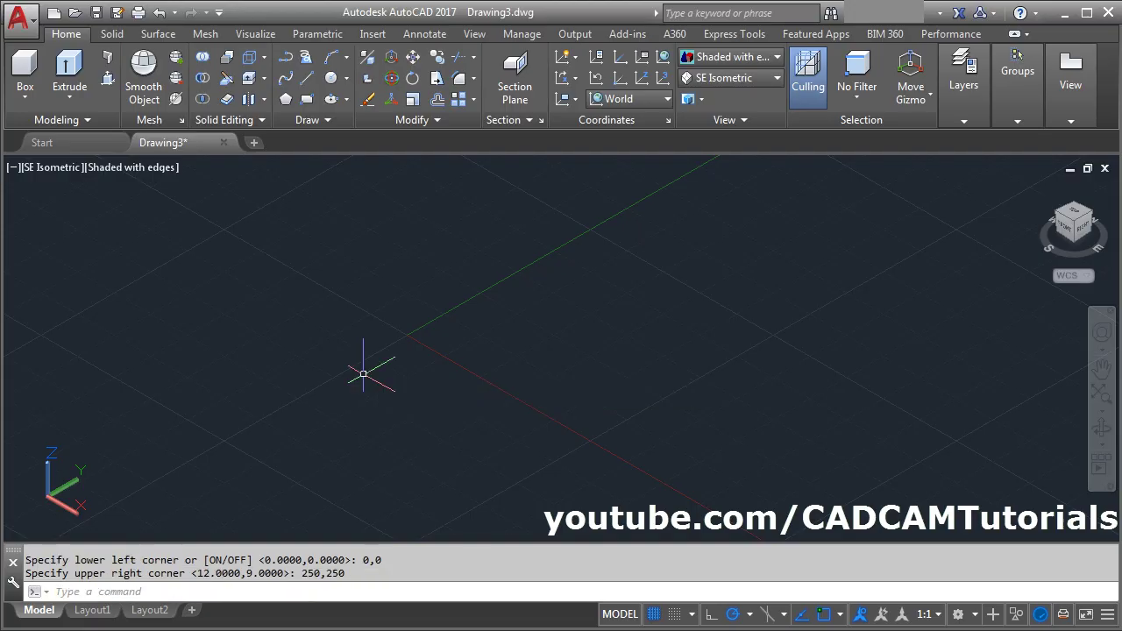
Zoom All to fit the limits, then show the reference drawing
type("z")
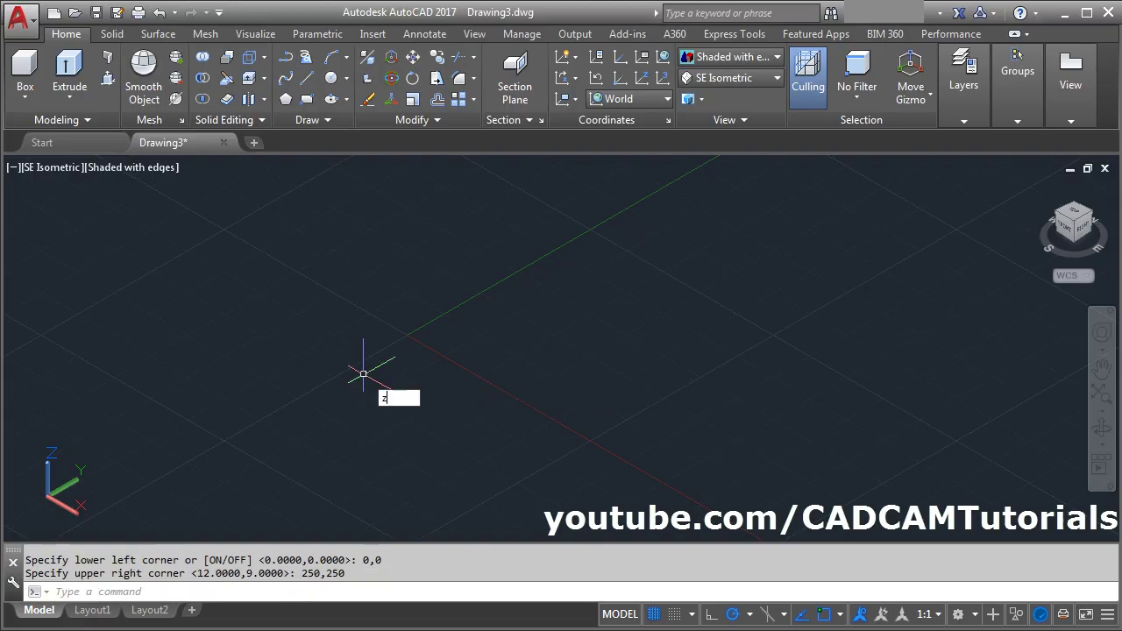
key("Return")
type("a")
key("Return")
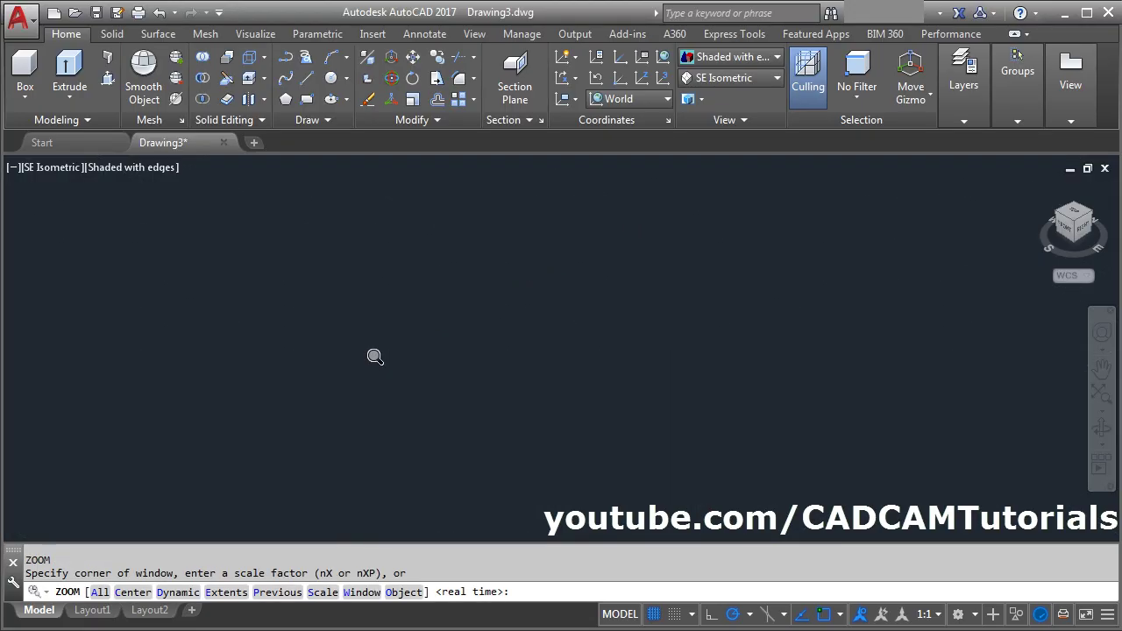
key("alt+Tab")
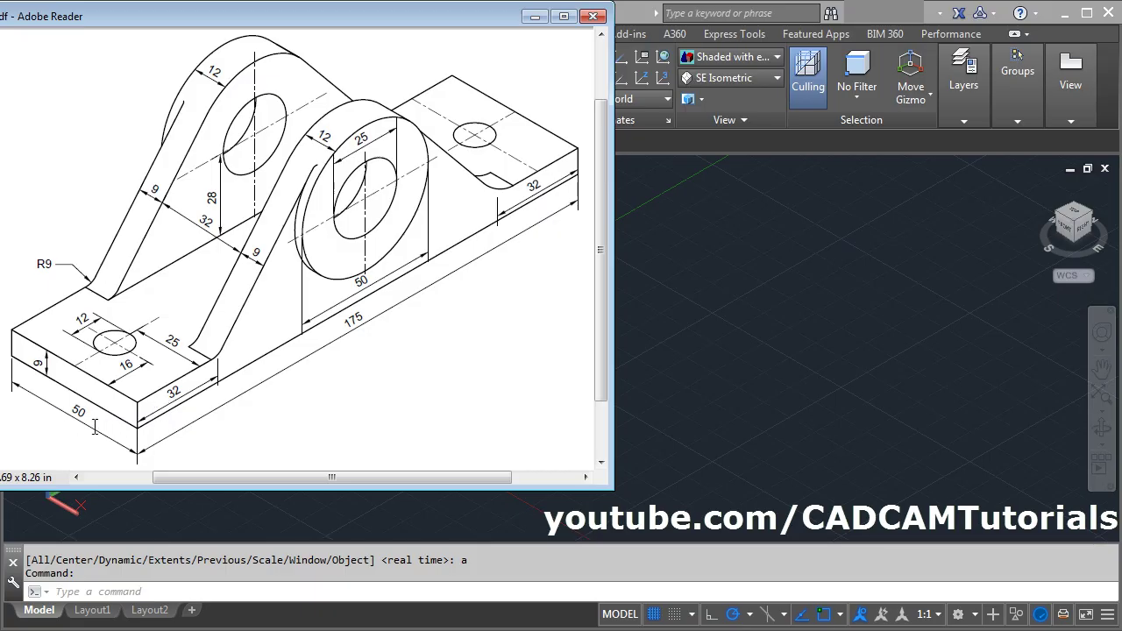
Draw a 50 by 175 box solid, 9 units high, as the base plate
left_click(677, 316)
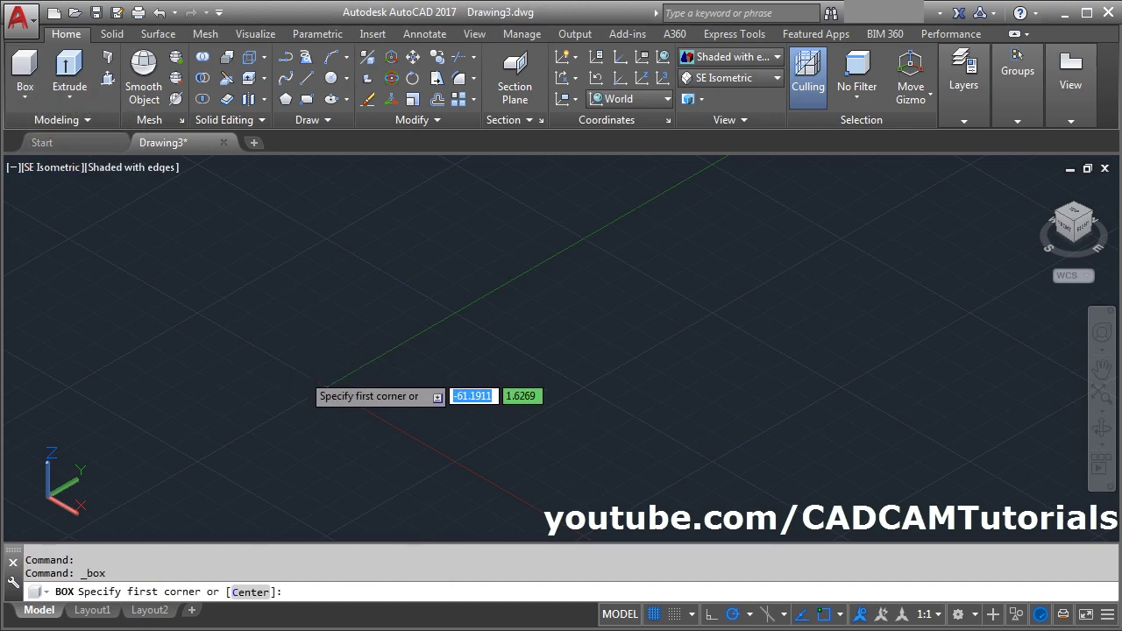
left_click(301, 372)
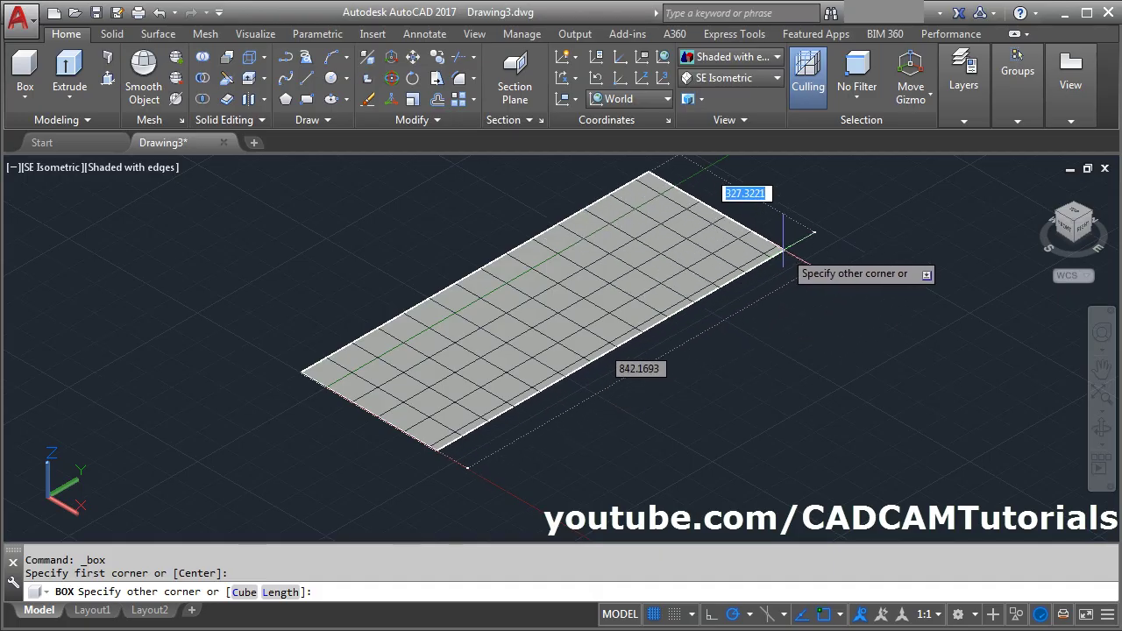
type("50")
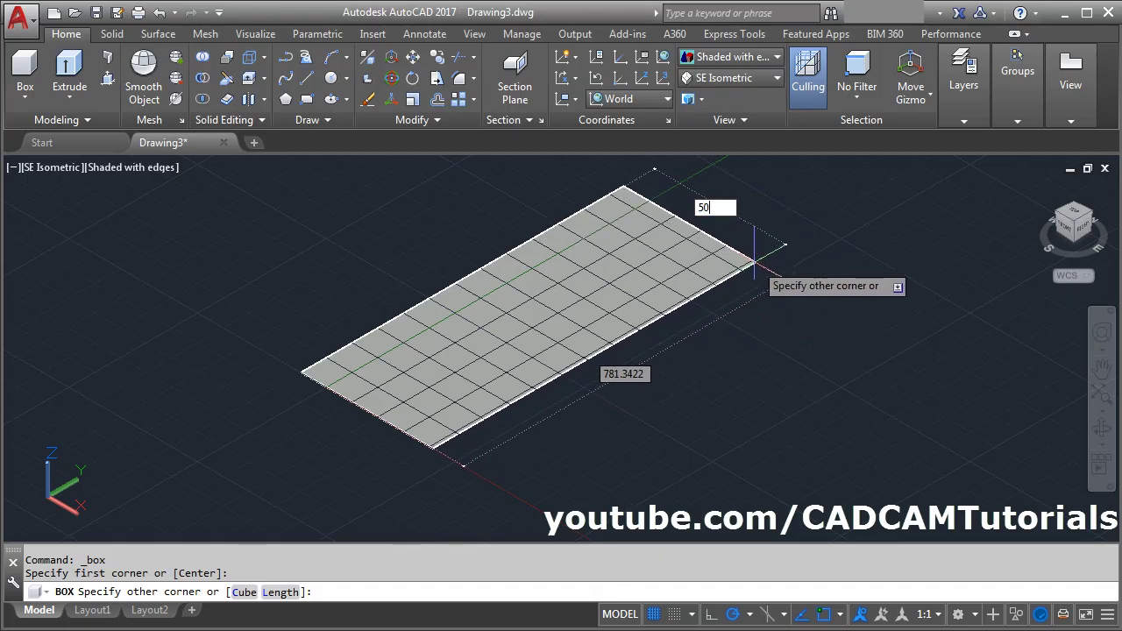
key("Tab")
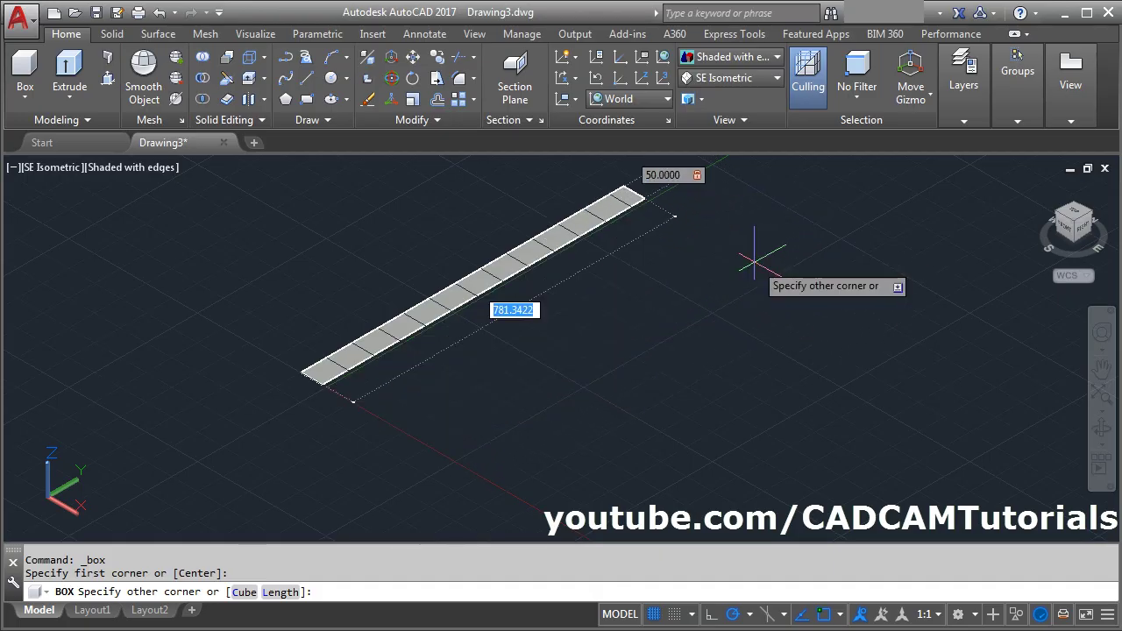
type("17")
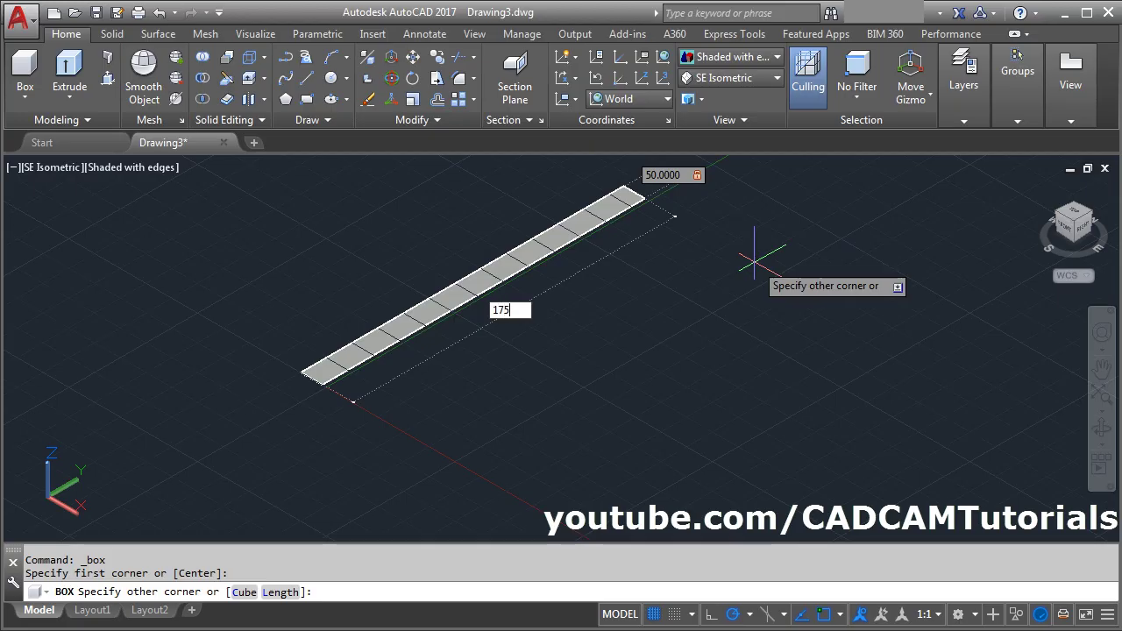
type("5")
key("Return")
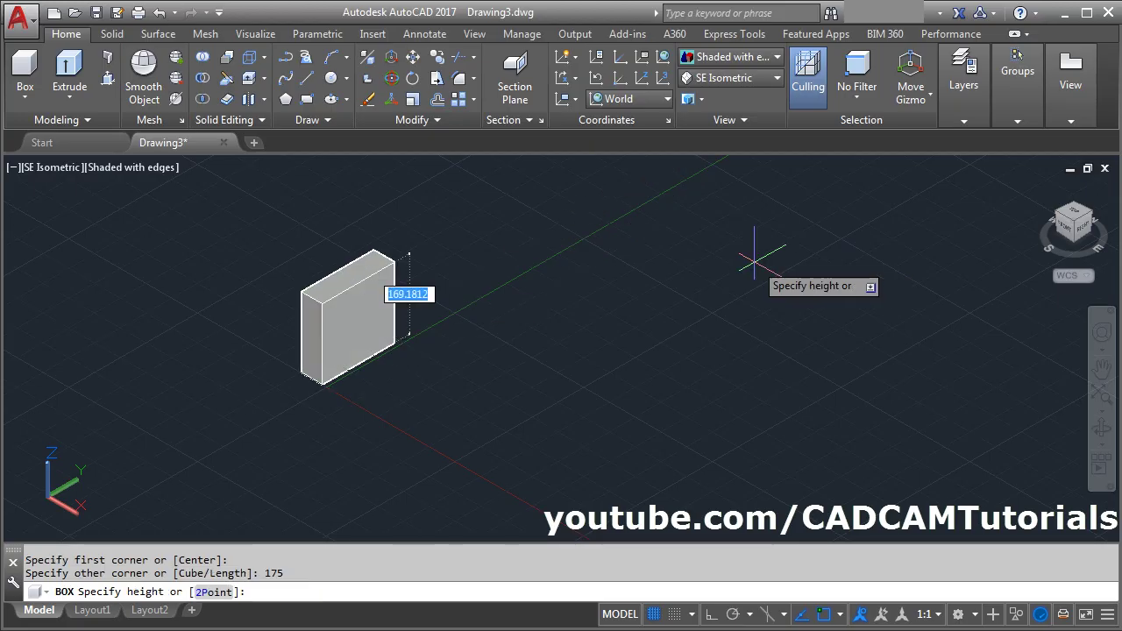
type("9")
key("Return")
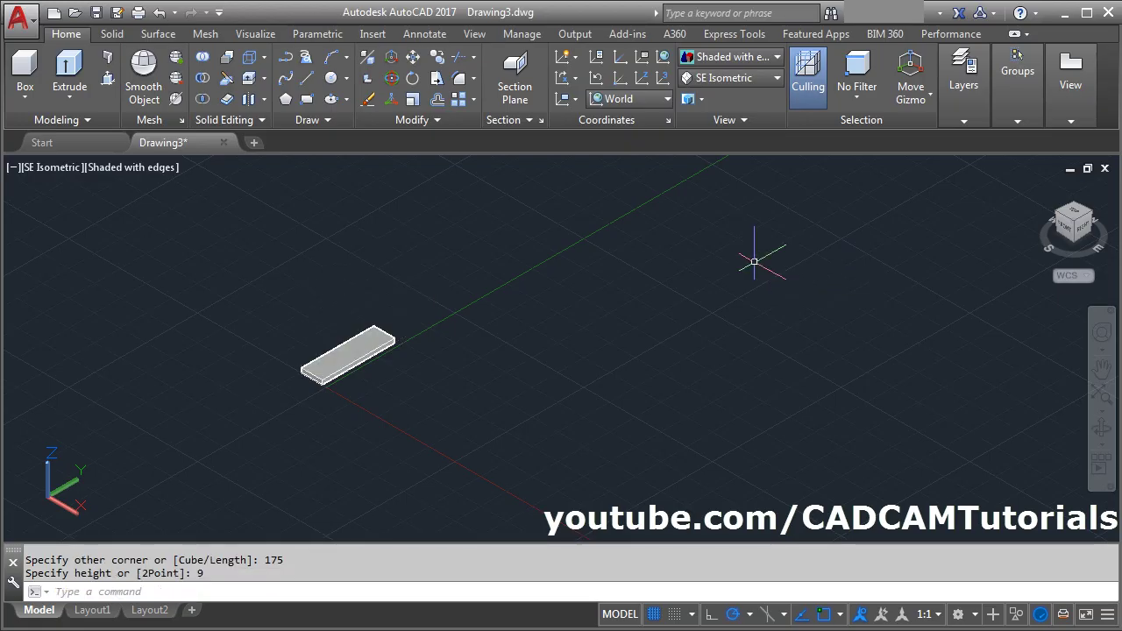
scroll(784, 413, "up", 3)
key("alt+Tab")
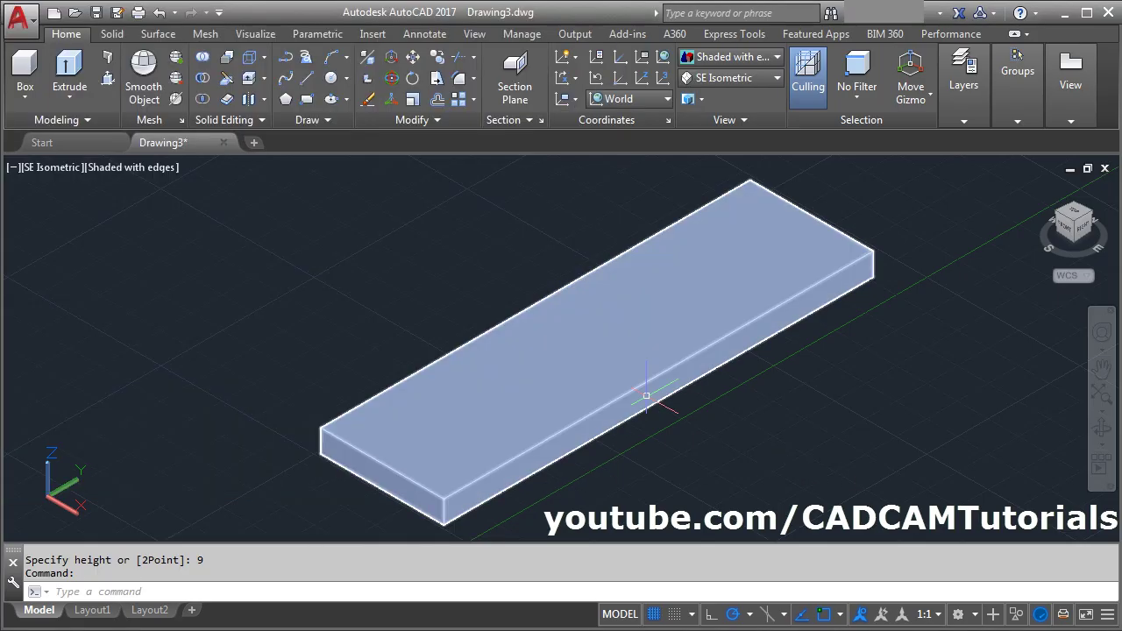
key("alt+Tab")
Copy the plate's near short top edge 16 units inward along the top face, with Ortho on
left_click(265, 57)
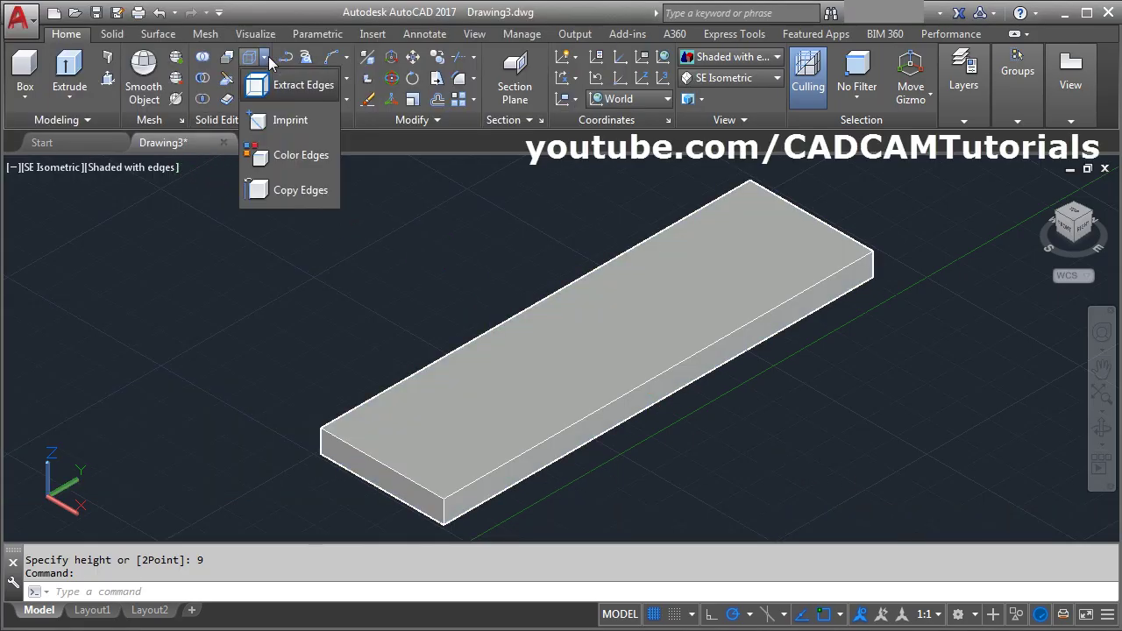
left_click(309, 195)
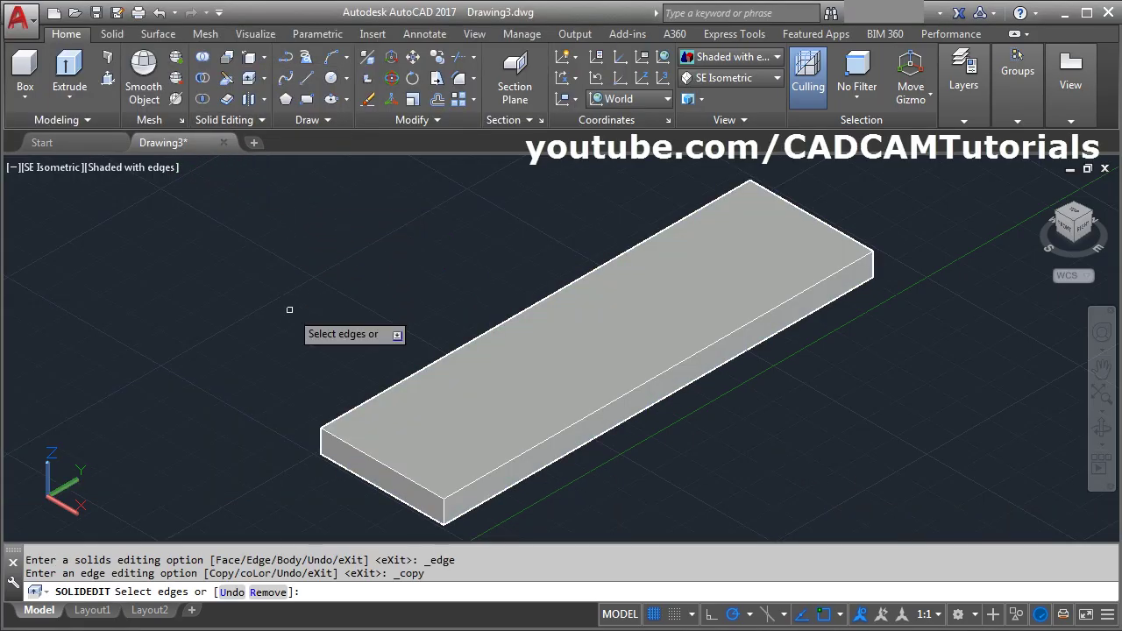
left_click(393, 466)
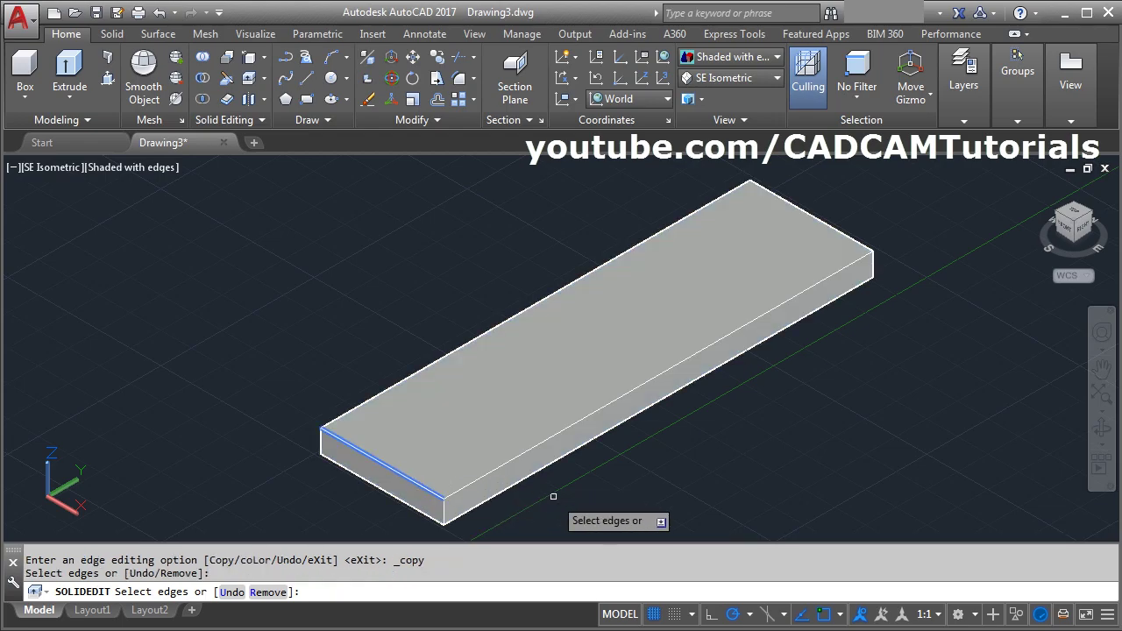
key("Return")
left_click(549, 512)
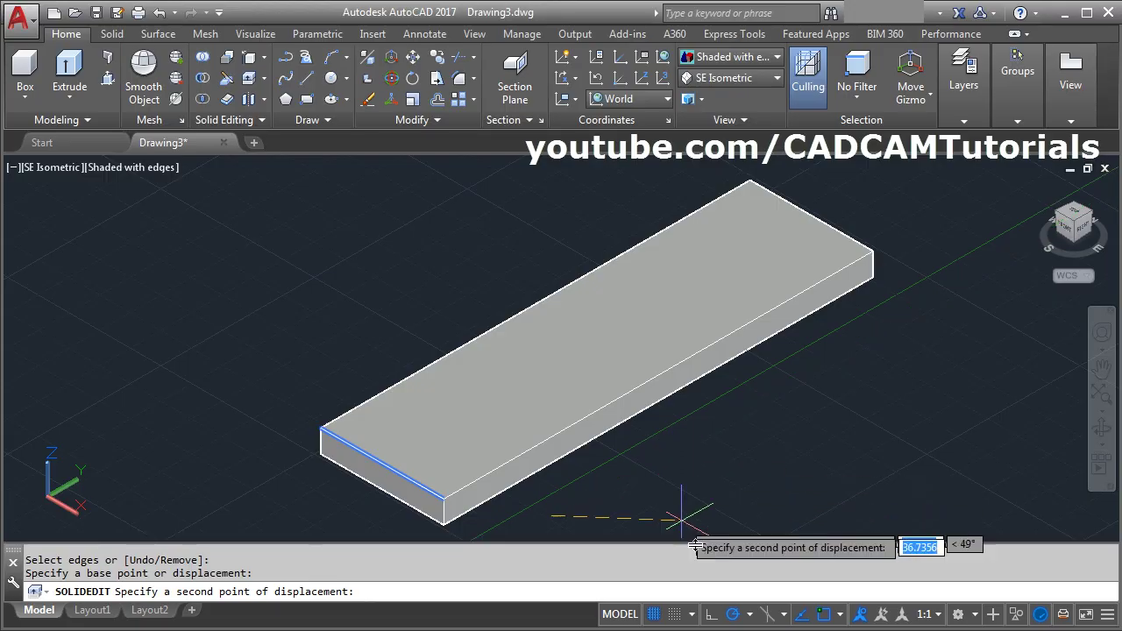
left_click(712, 613)
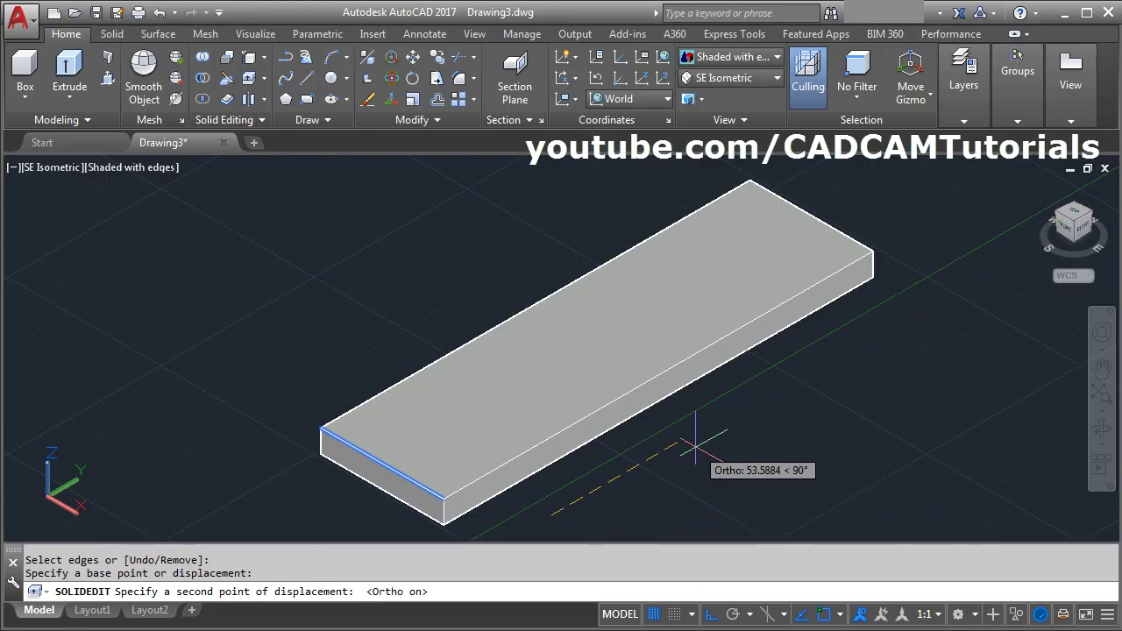
type("16")
key("Return")
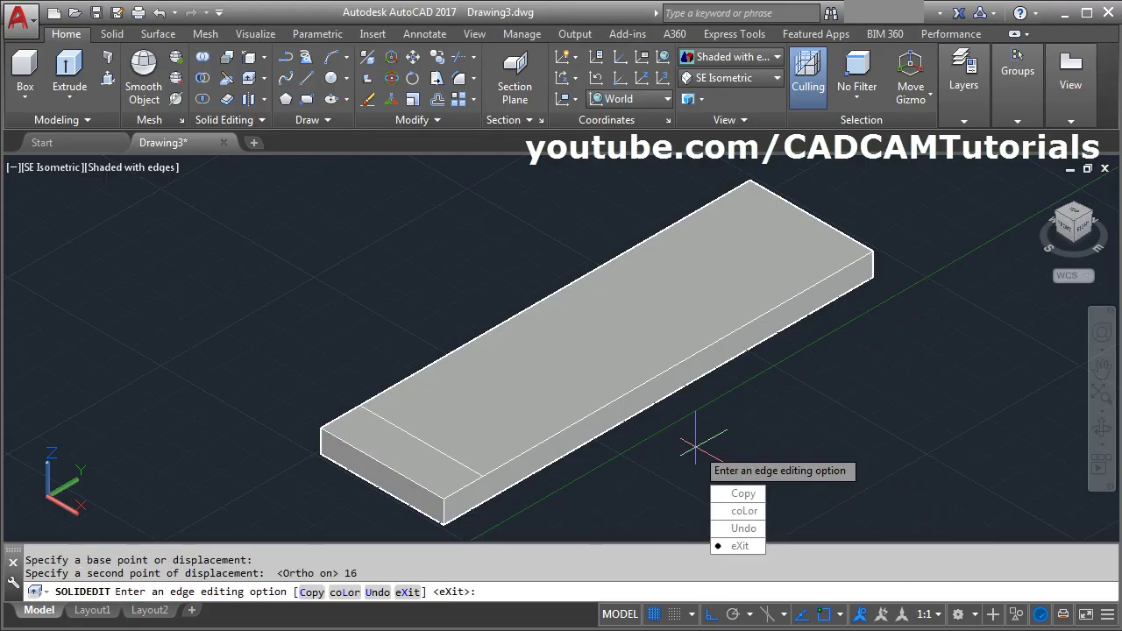
key("Return")
key("Return")
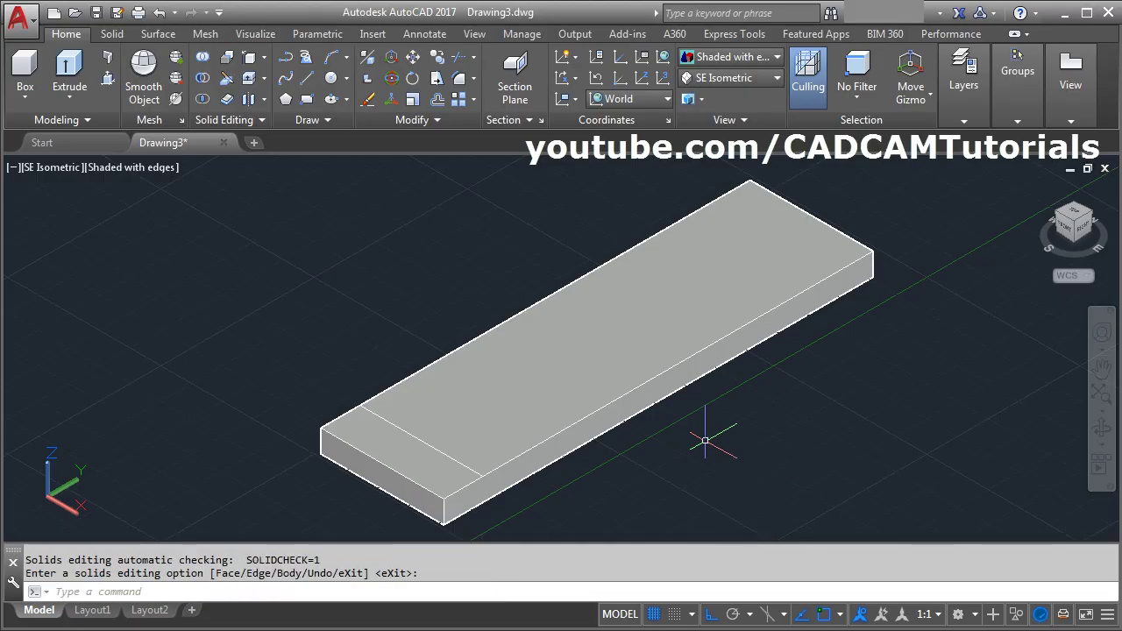
key("alt+Tab")
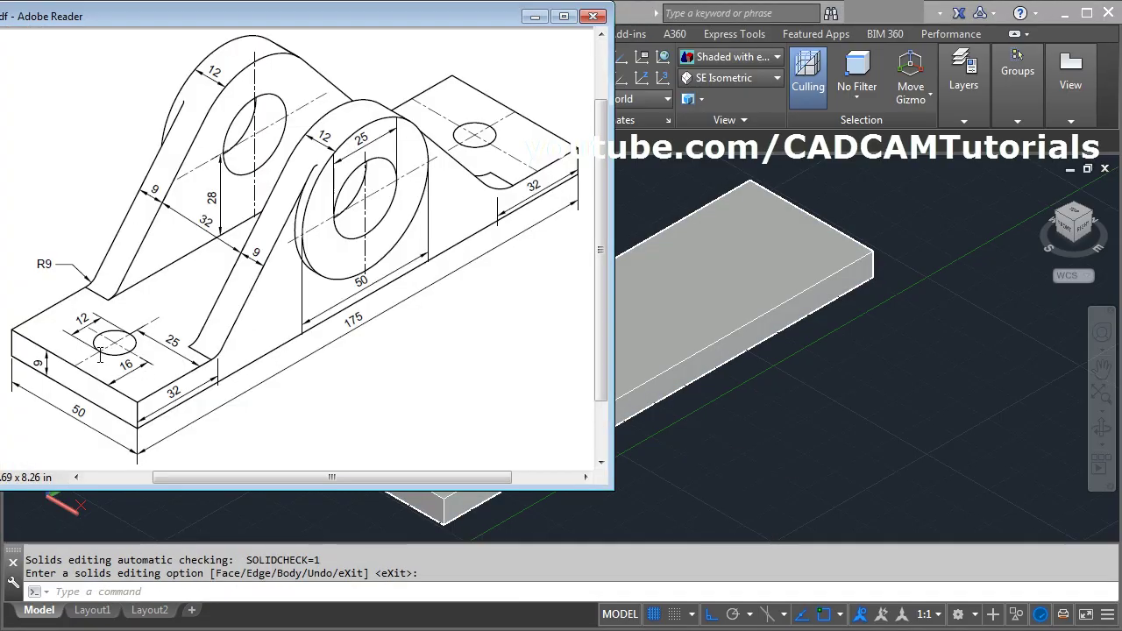
key("alt+Tab")
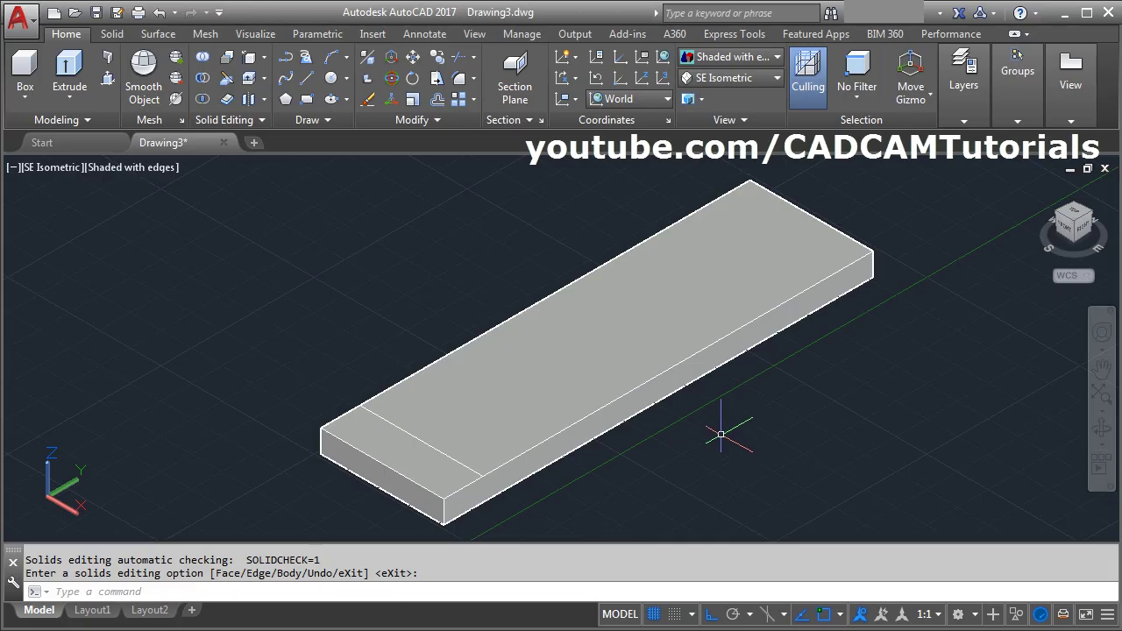
With Midpoint snap on, draw a radius-6 circle centred on the guide line's midpoint
left_click(332, 79)
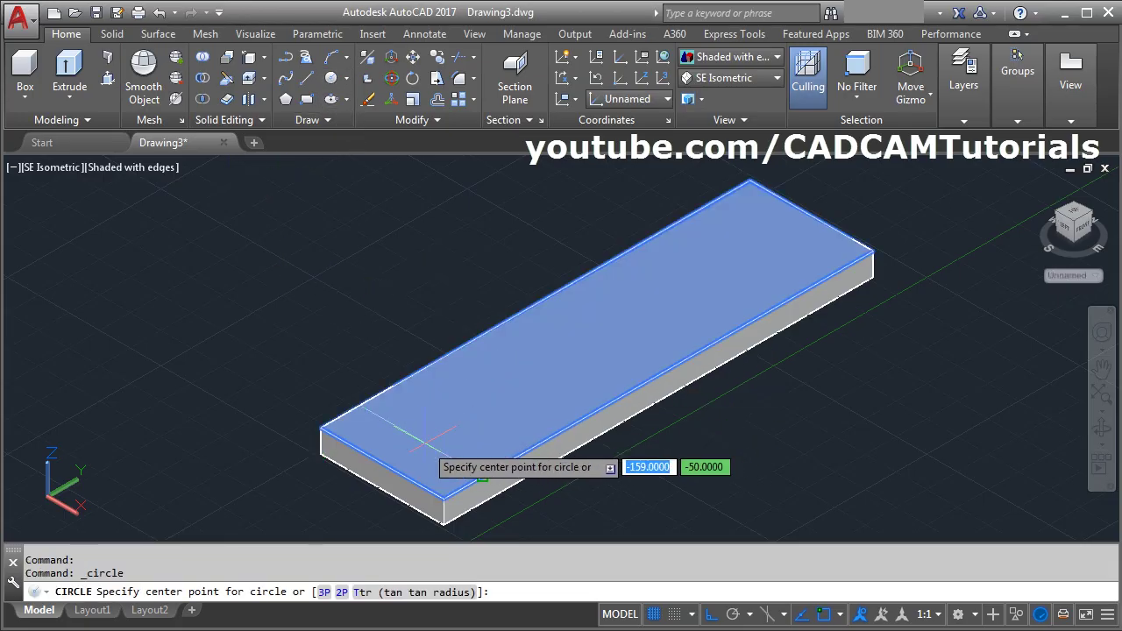
scroll(434, 434, "up", 3)
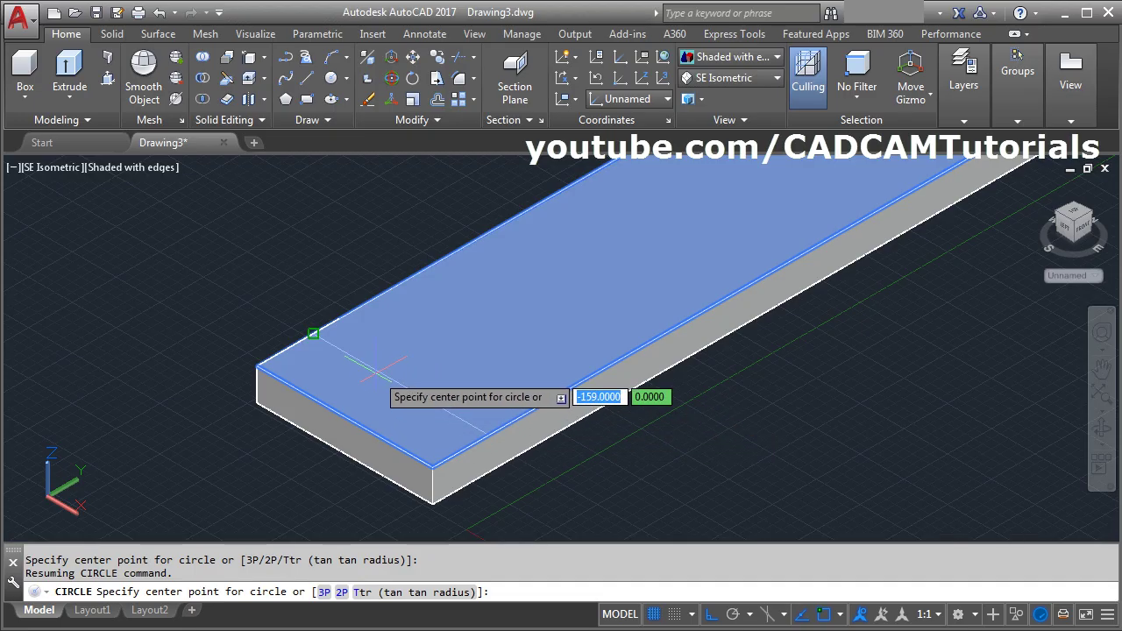
left_click(839, 614)
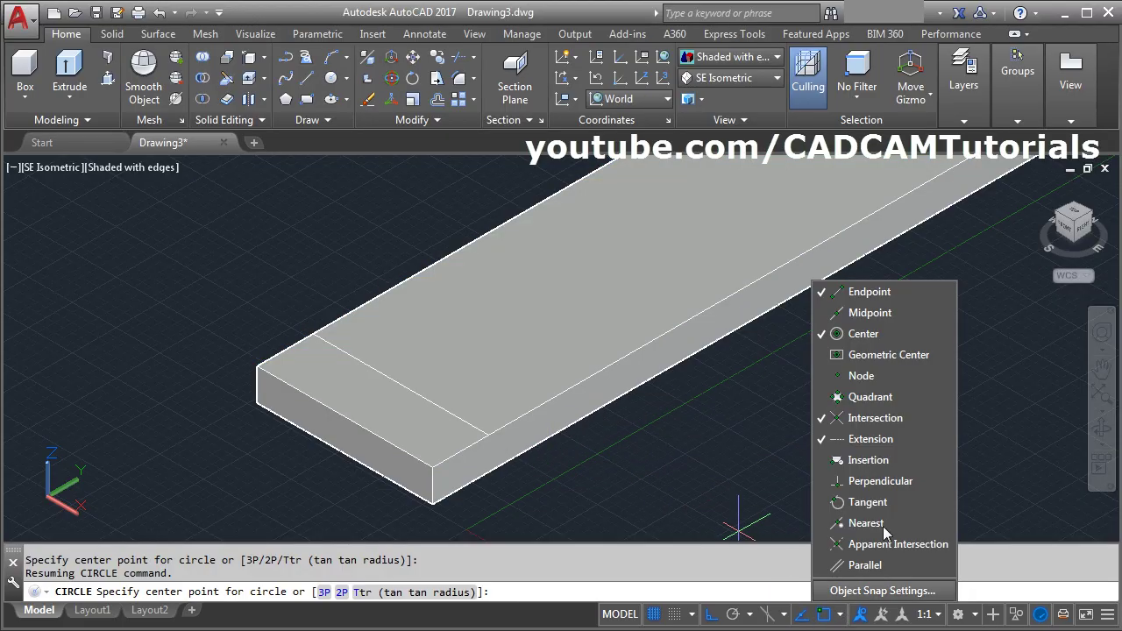
left_click(873, 313)
left_click(617, 474)
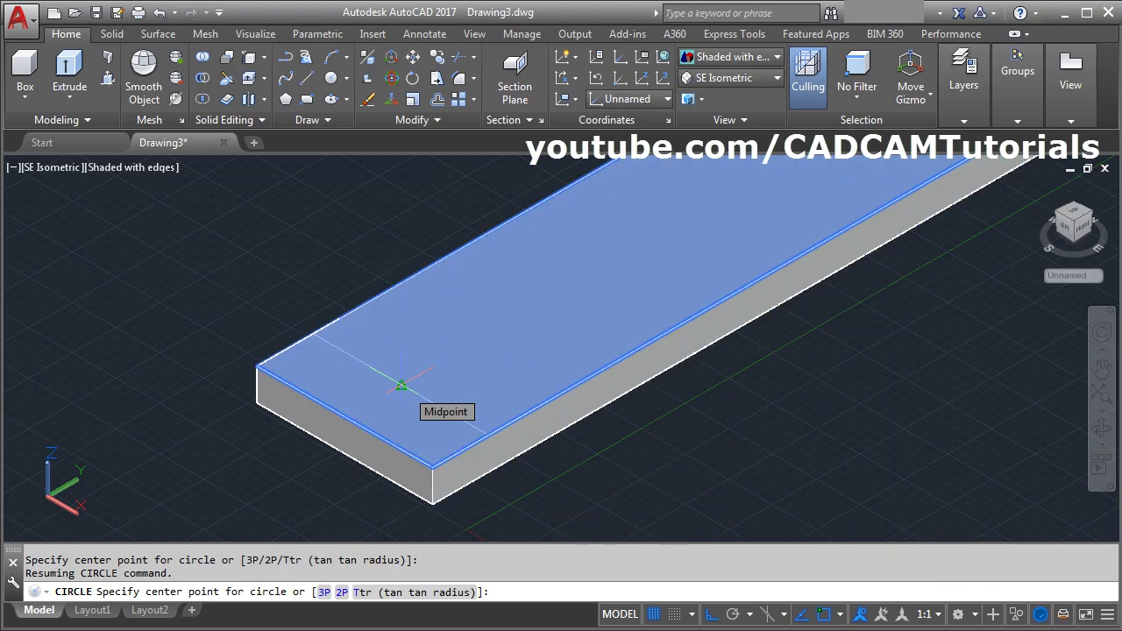
left_click(400, 386)
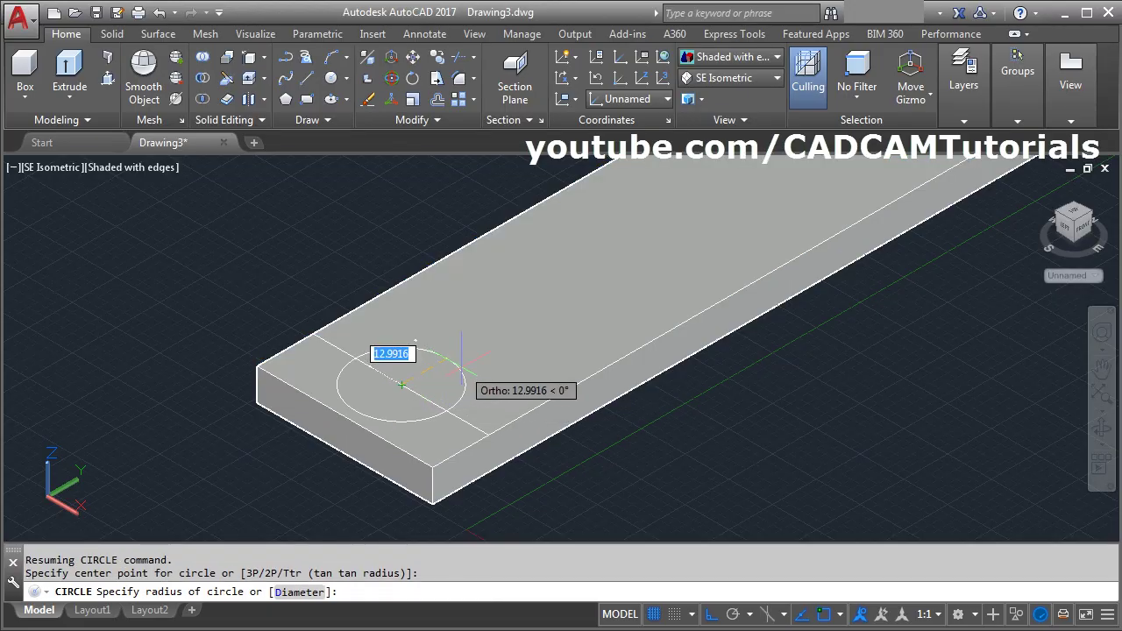
type("6")
key("Return")
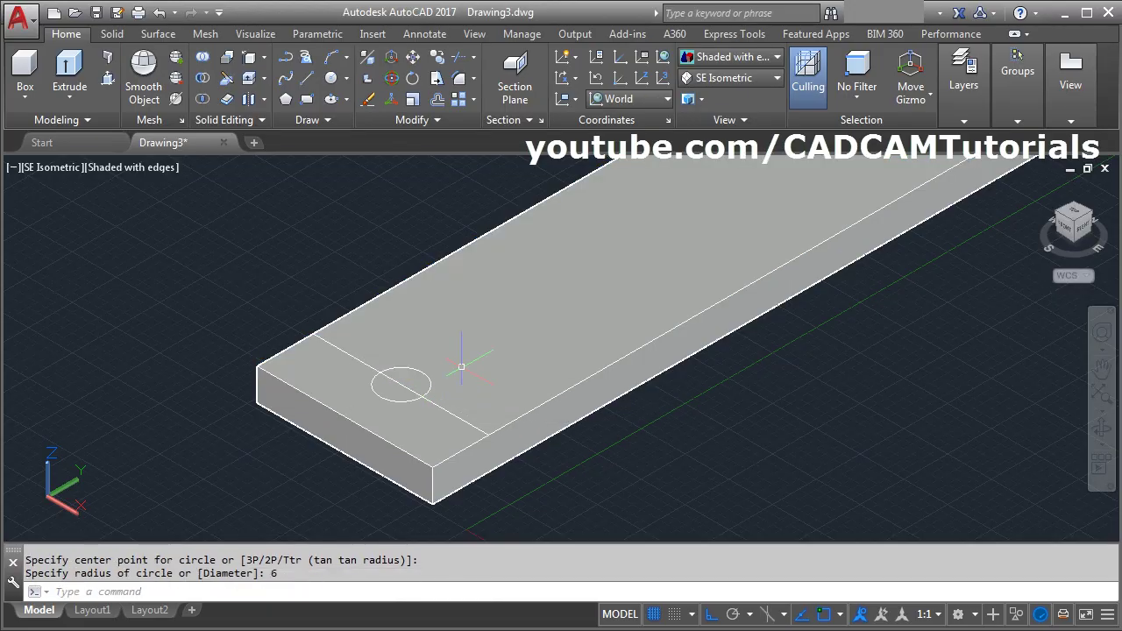
scroll(461, 367, "down", 3)
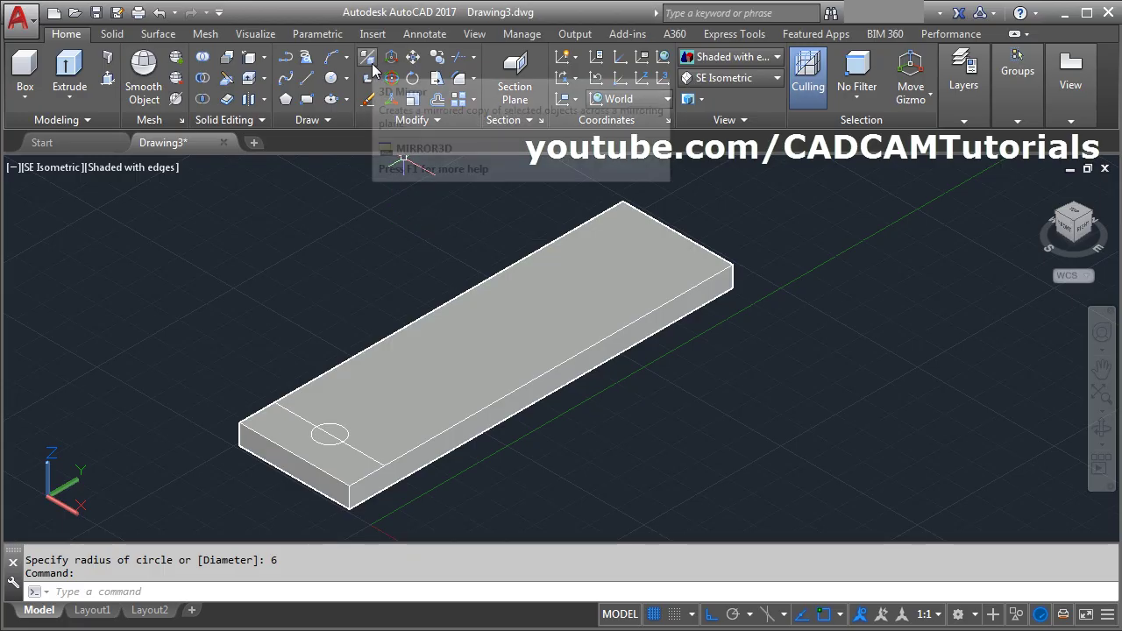
Mirror the circle across a three-point plane through the plate's middle, keeping the original
left_click(344, 441)
key("Return")
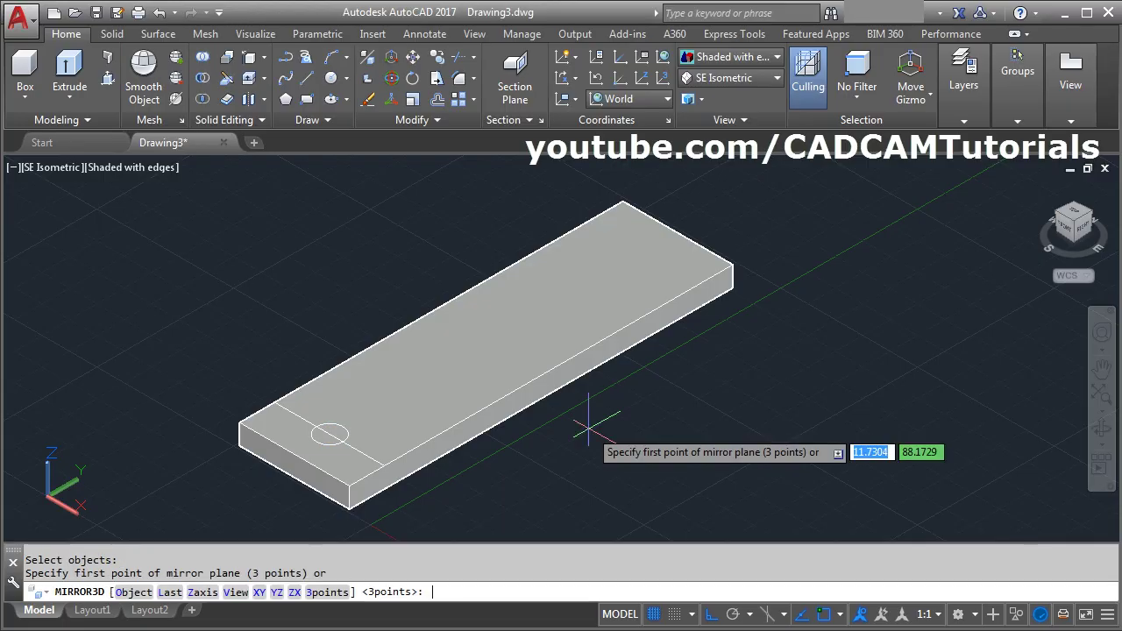
left_click(327, 592)
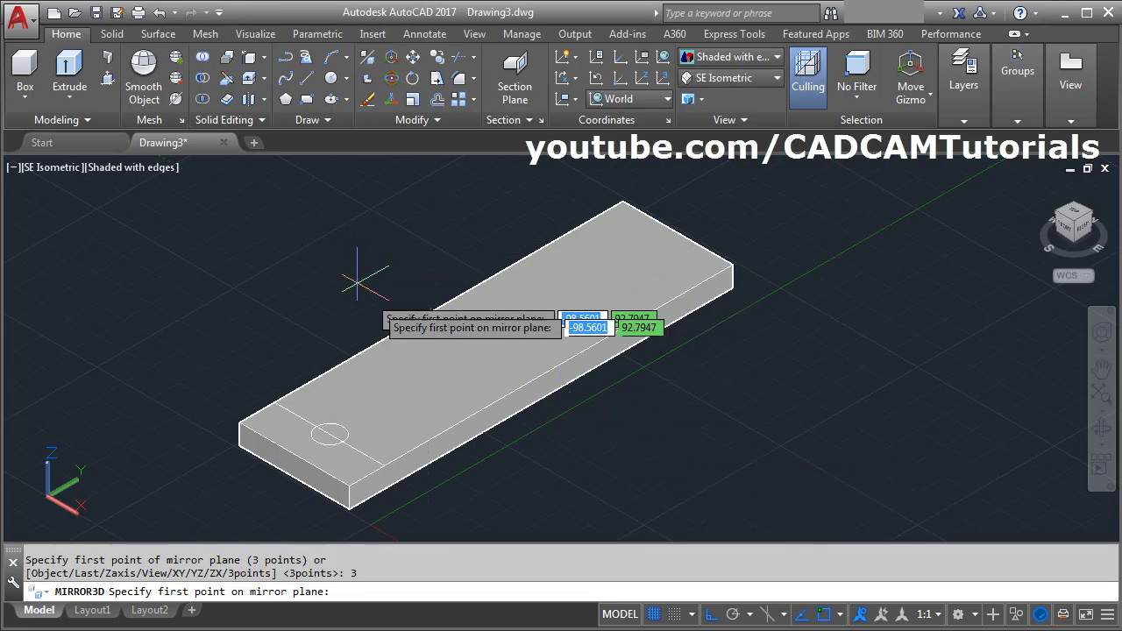
left_click(431, 313)
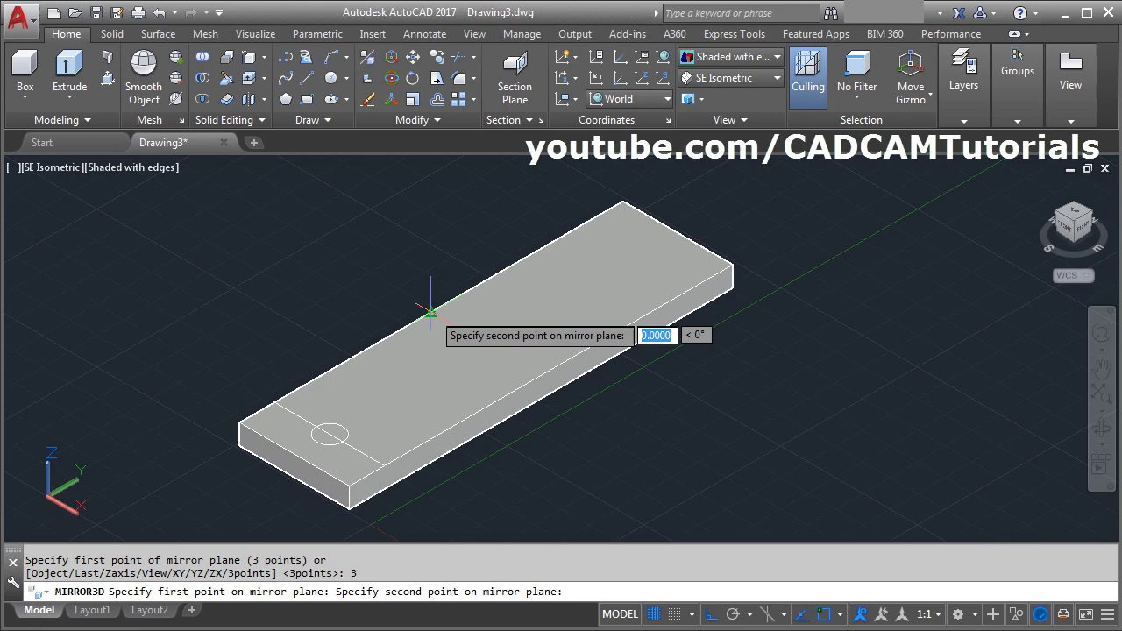
left_click(541, 376)
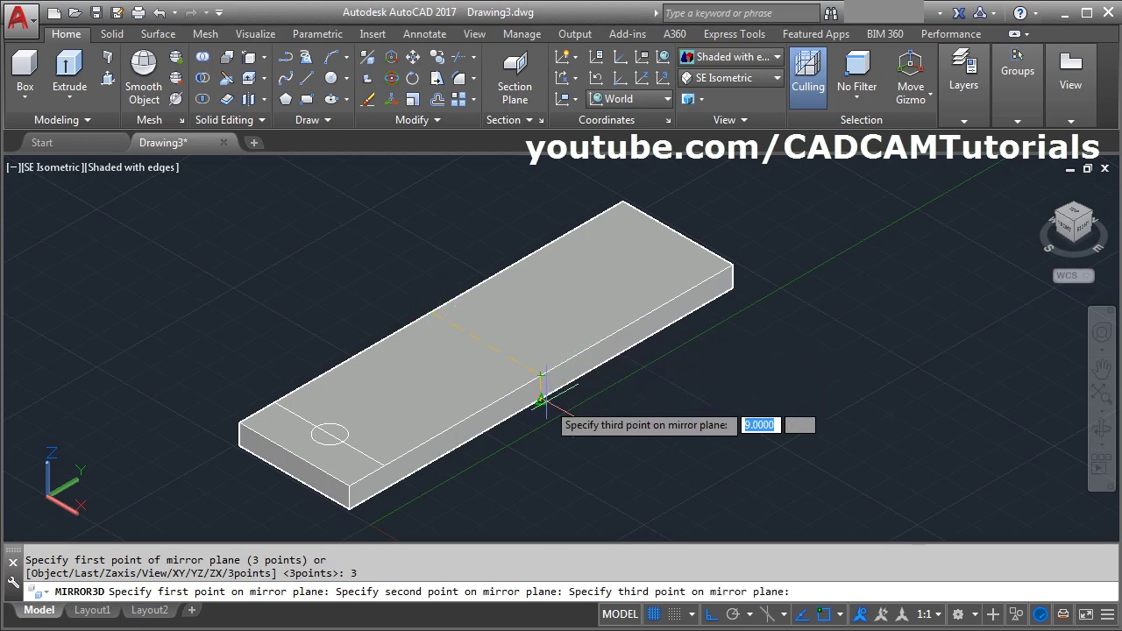
left_click(540, 401)
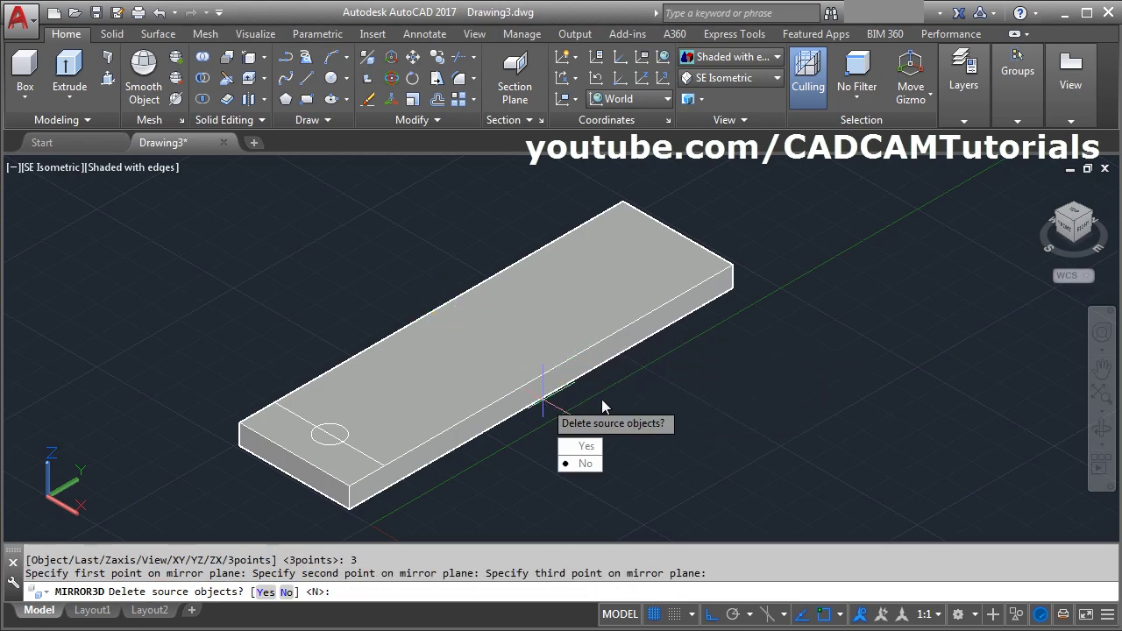
left_click(586, 463)
middle_click_drag(465, 455, 509, 451)
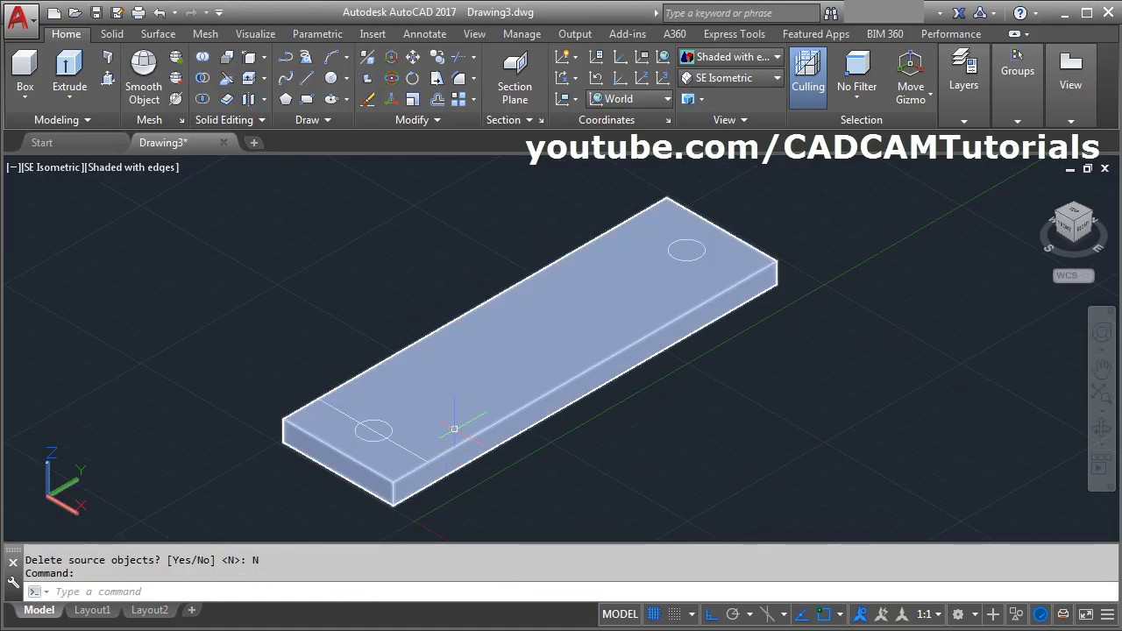
Erase the guide line from the plate's top face
type("E")
key("Return")
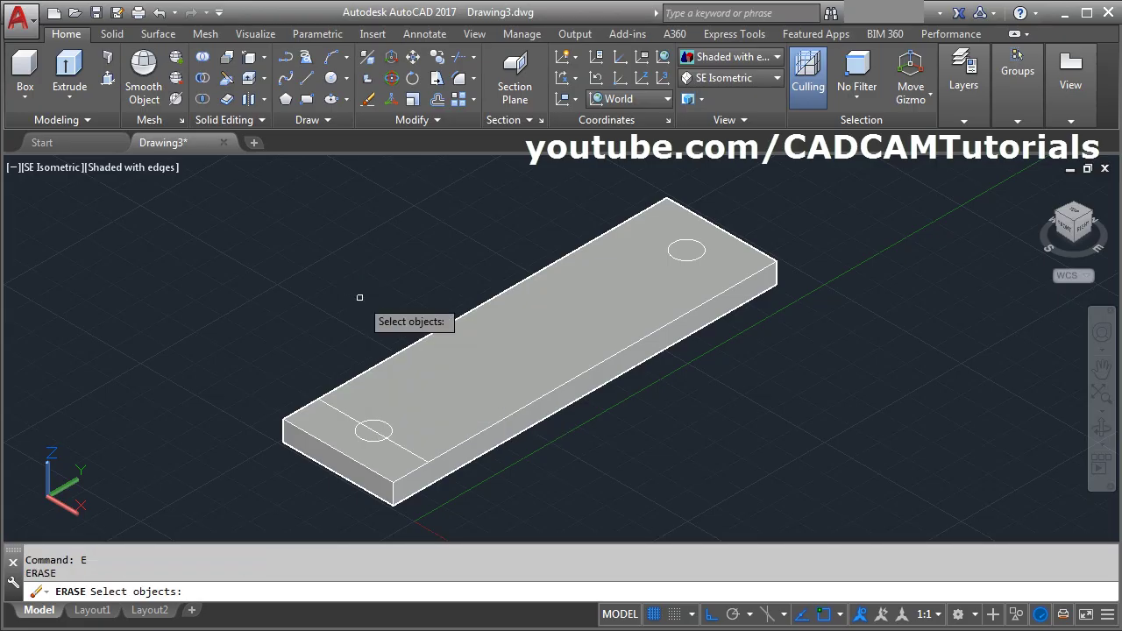
left_click(397, 439)
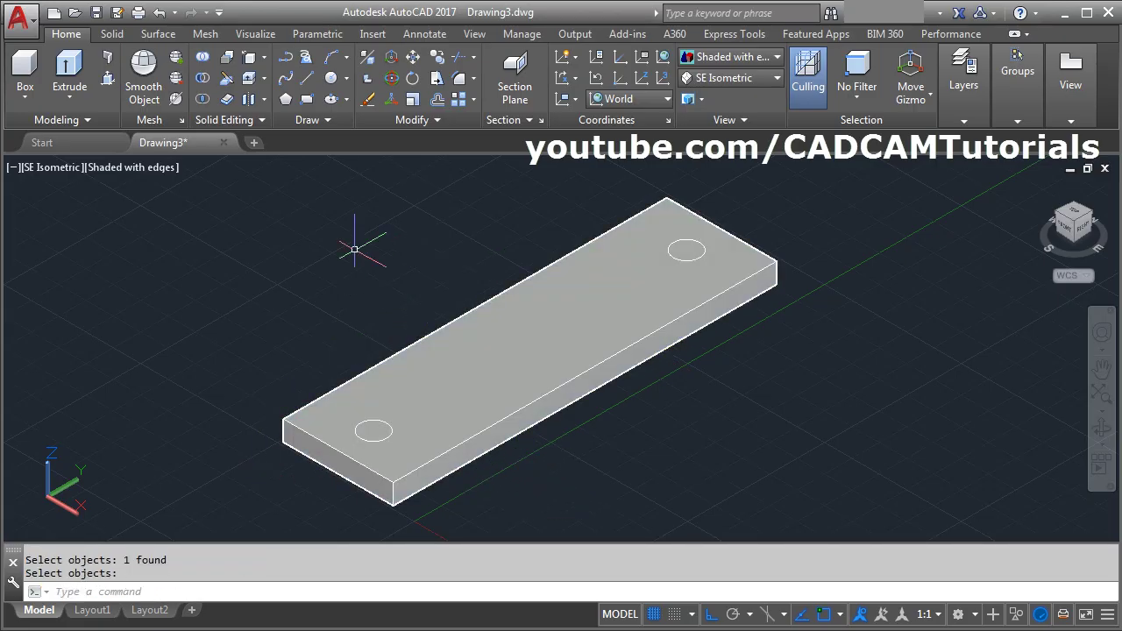
Press-pull both hole circles 9 units down through the plate using Multiple
left_click(107, 79)
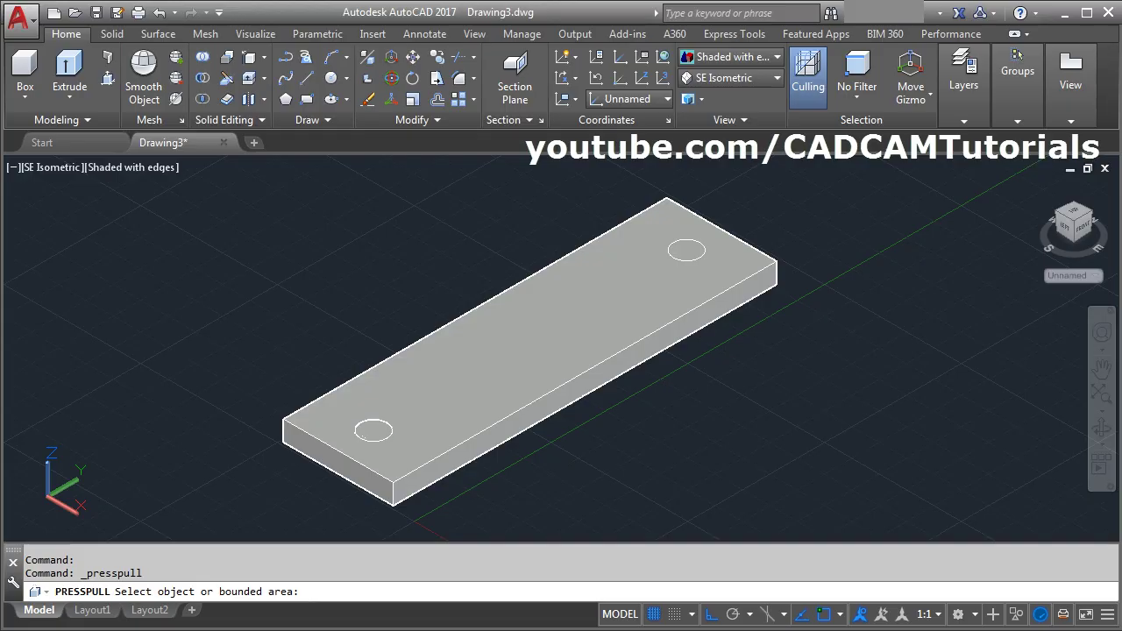
left_click(374, 430)
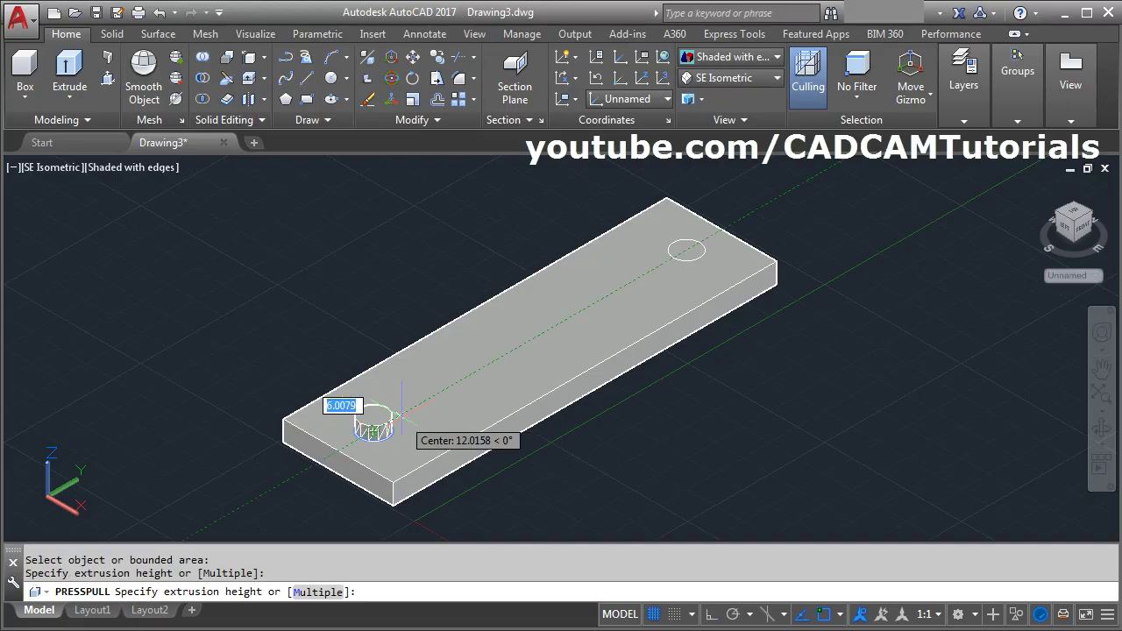
left_click(317, 593)
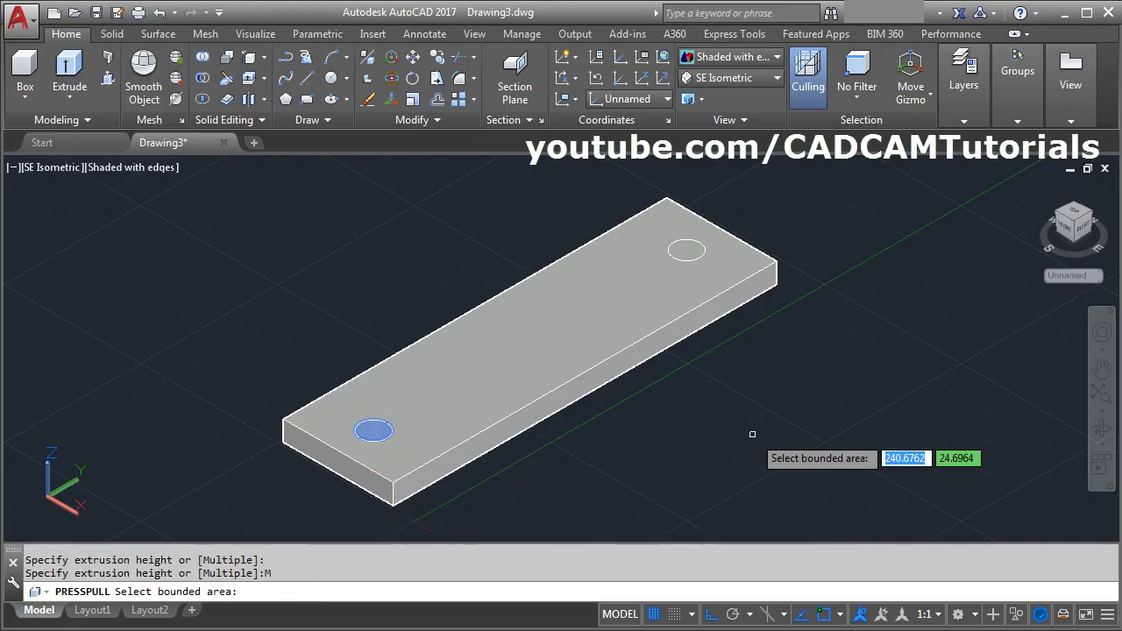
left_click(707, 245)
key("Return")
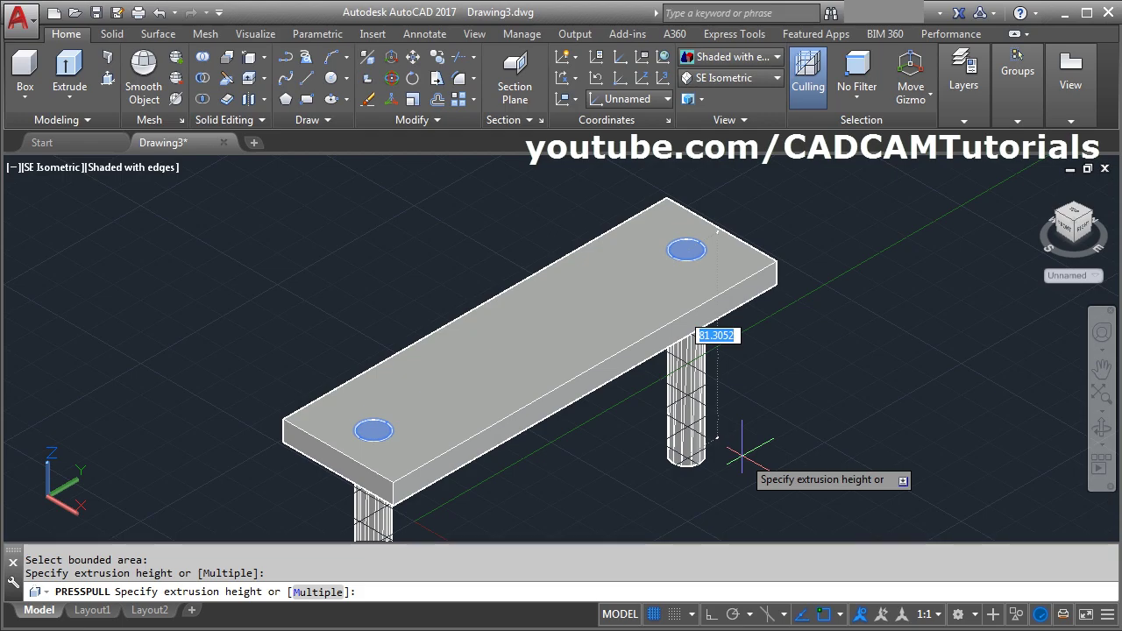
type("9")
key("Return")
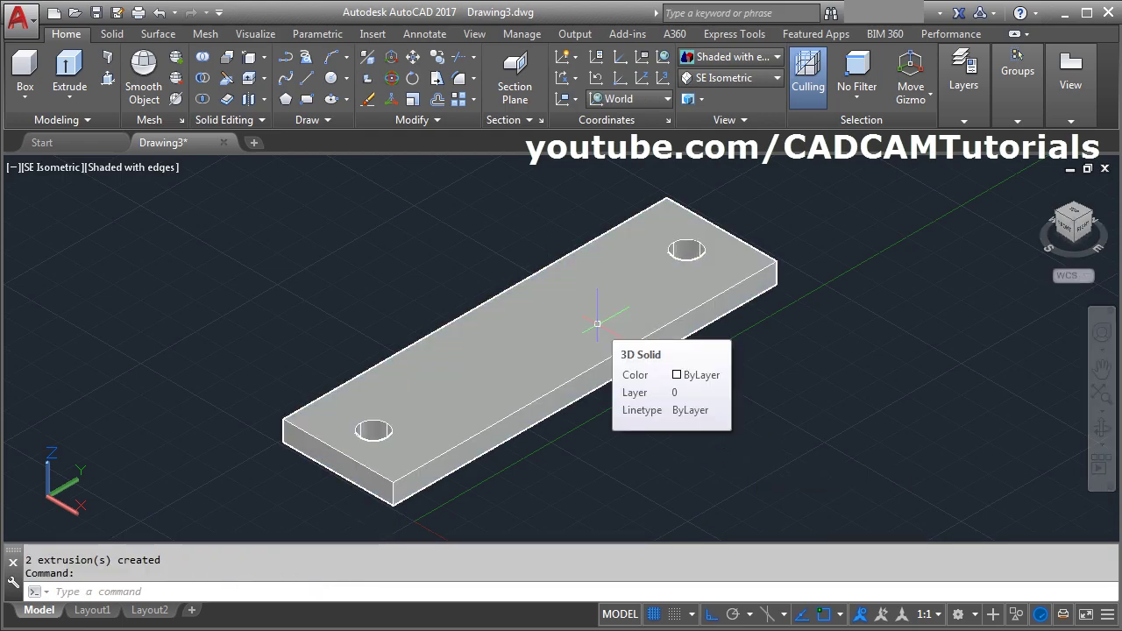
middle_click_drag(597, 324, 588, 358, "shift")
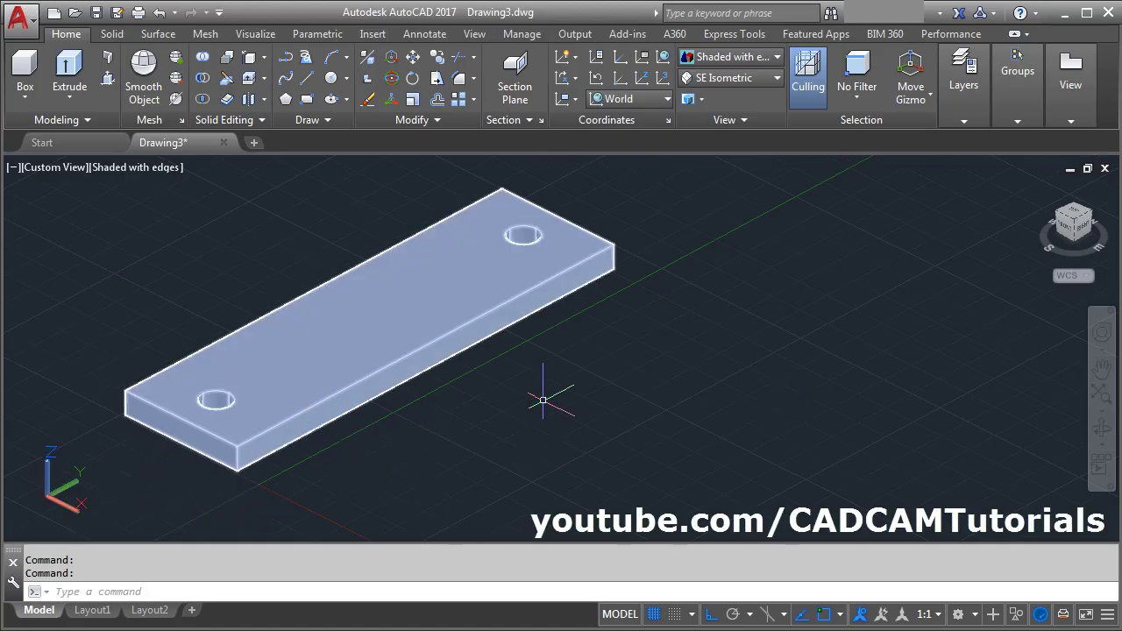
Align the UCS to the plate's long front face and turn the grid off
left_click(576, 99)
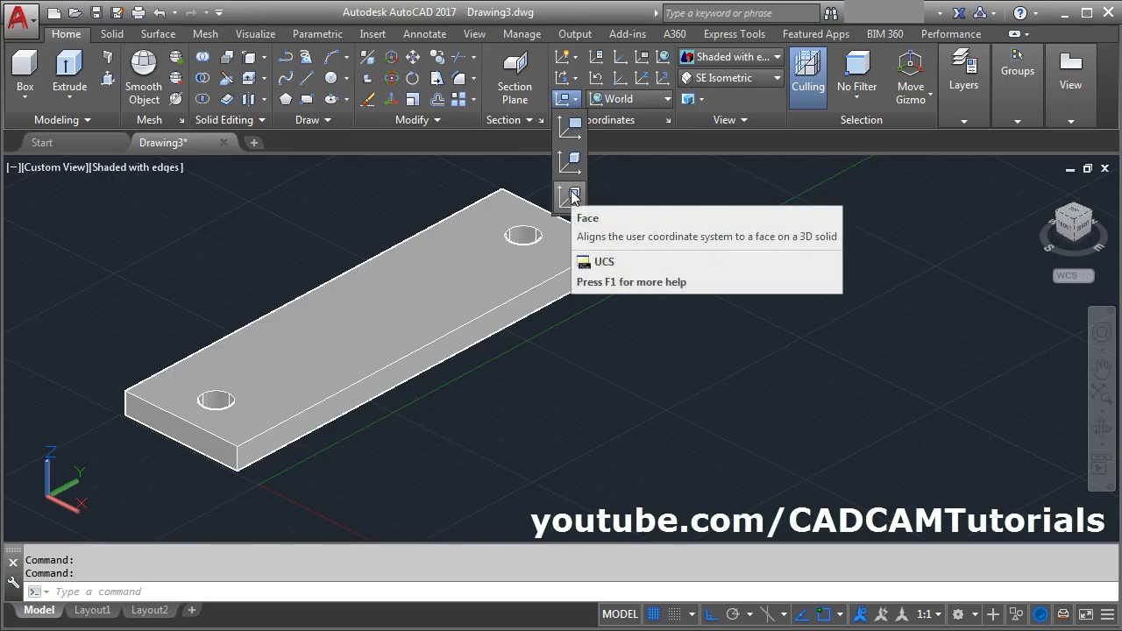
left_click(572, 196)
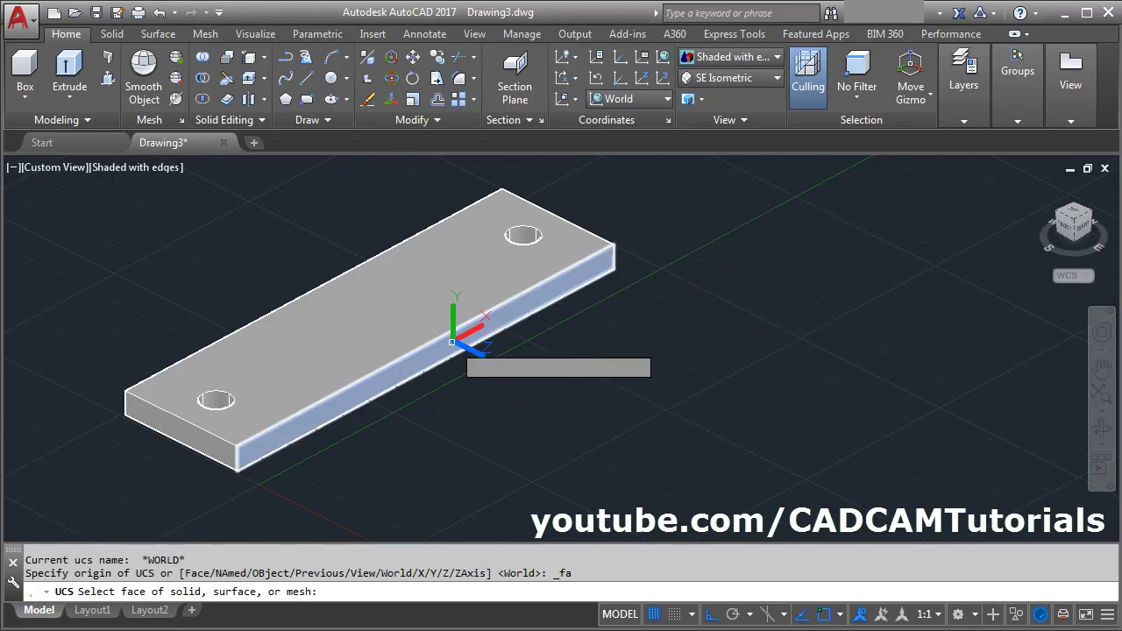
left_click(456, 344)
key("Return")
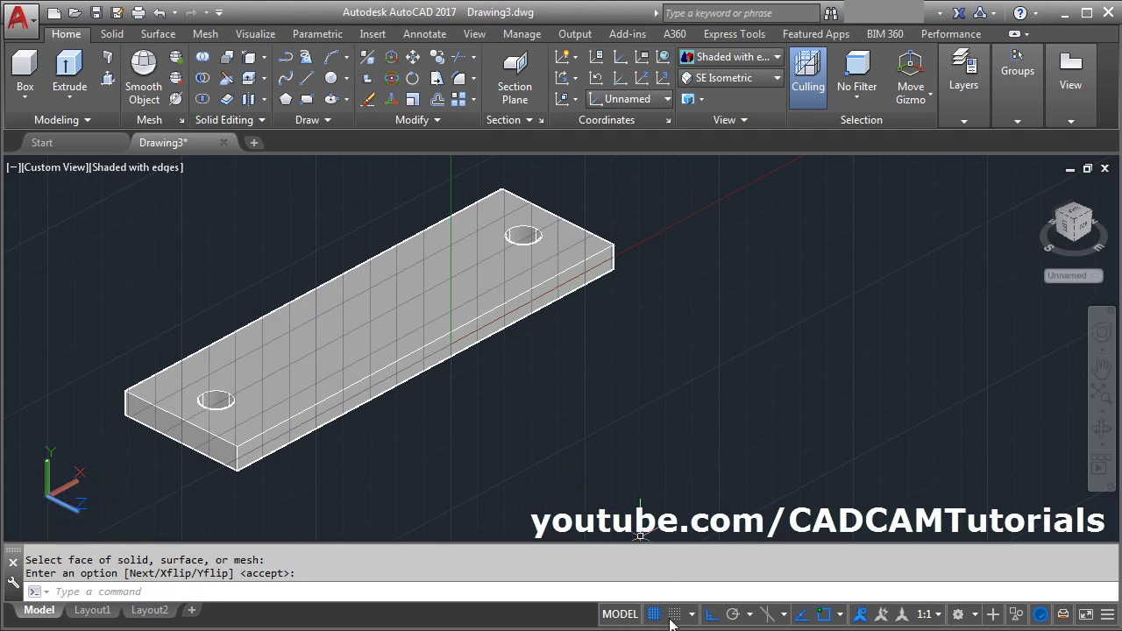
left_click(654, 614)
key("alt+Tab")
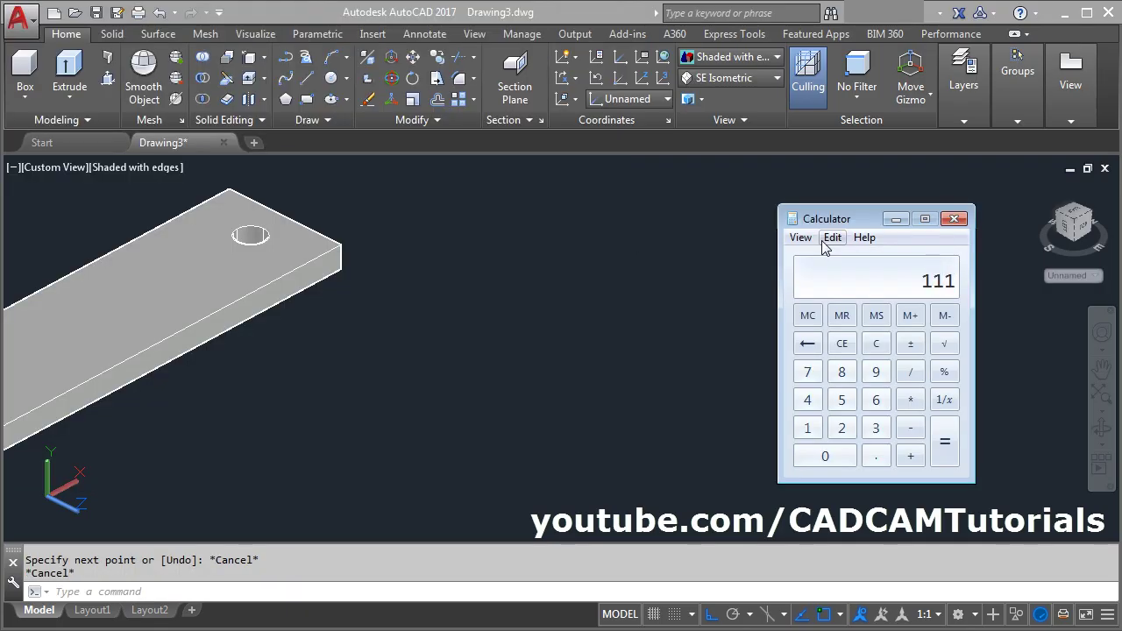
Close the Calculator after getting 111 and pan to free drawing space
left_click(954, 219)
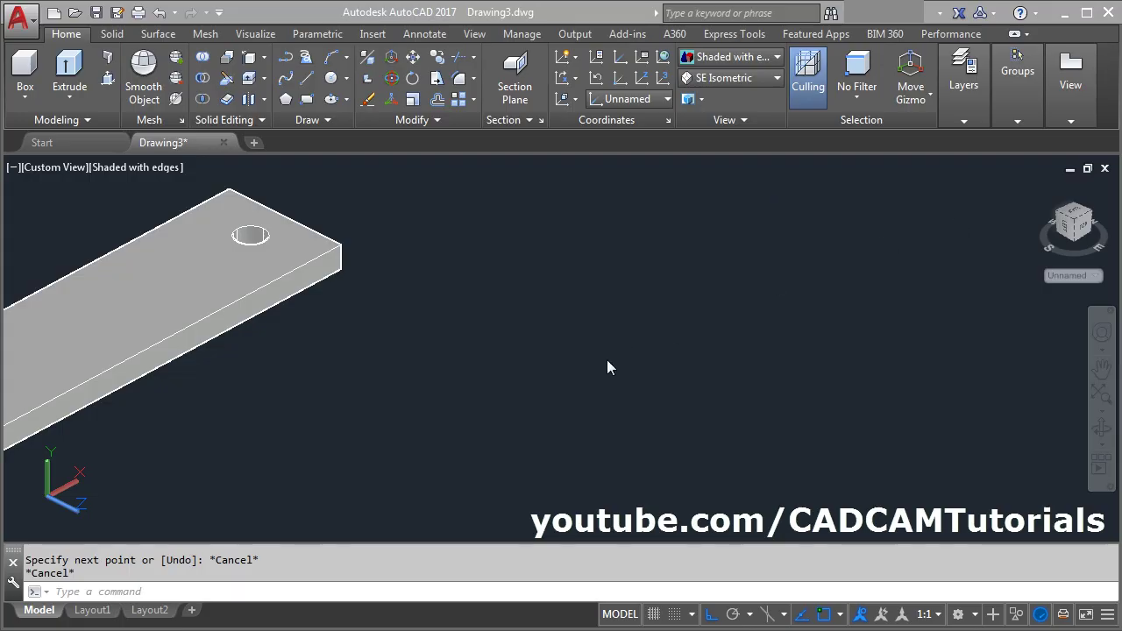
middle_click_drag(609, 368, 387, 346)
Draw a 111-unit line in empty space on the face plane
left_click(285, 58)
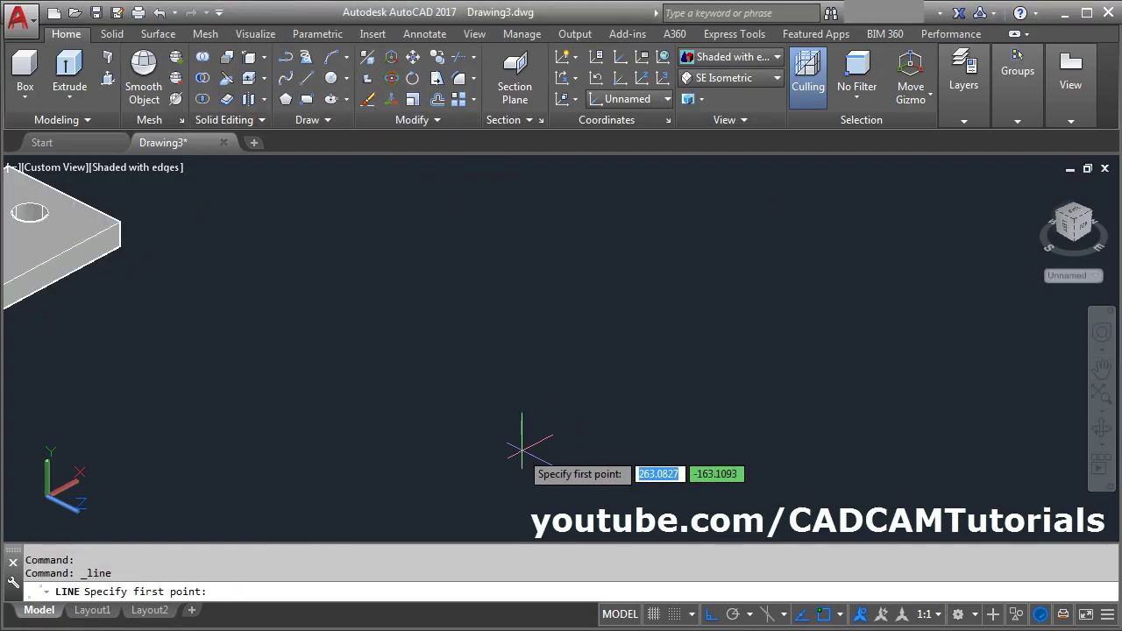
left_click(415, 455)
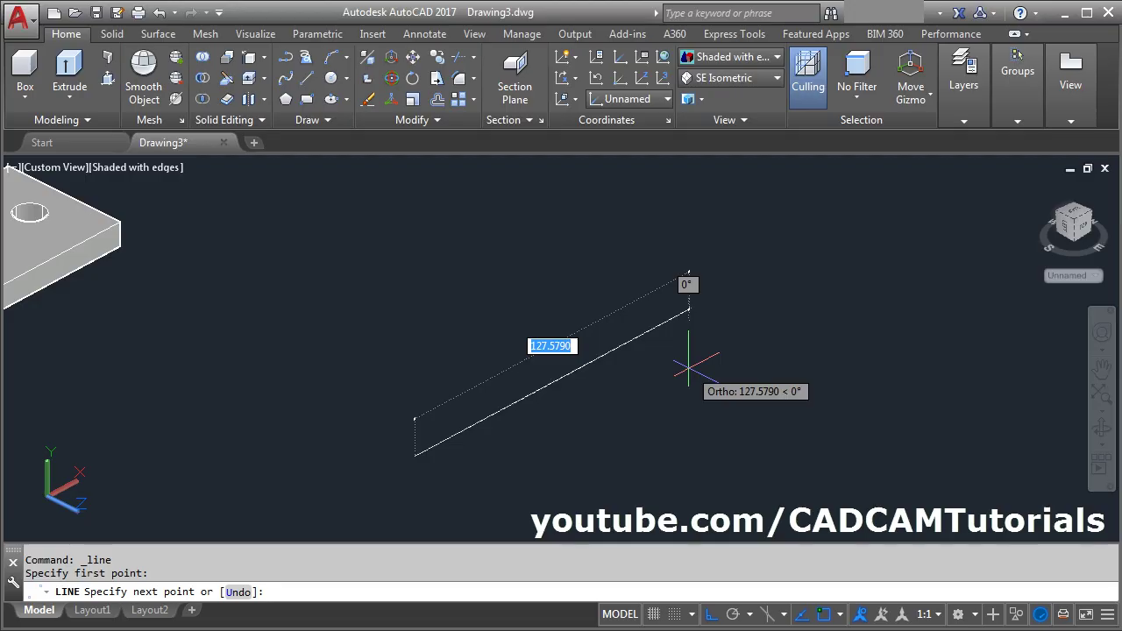
type("1")
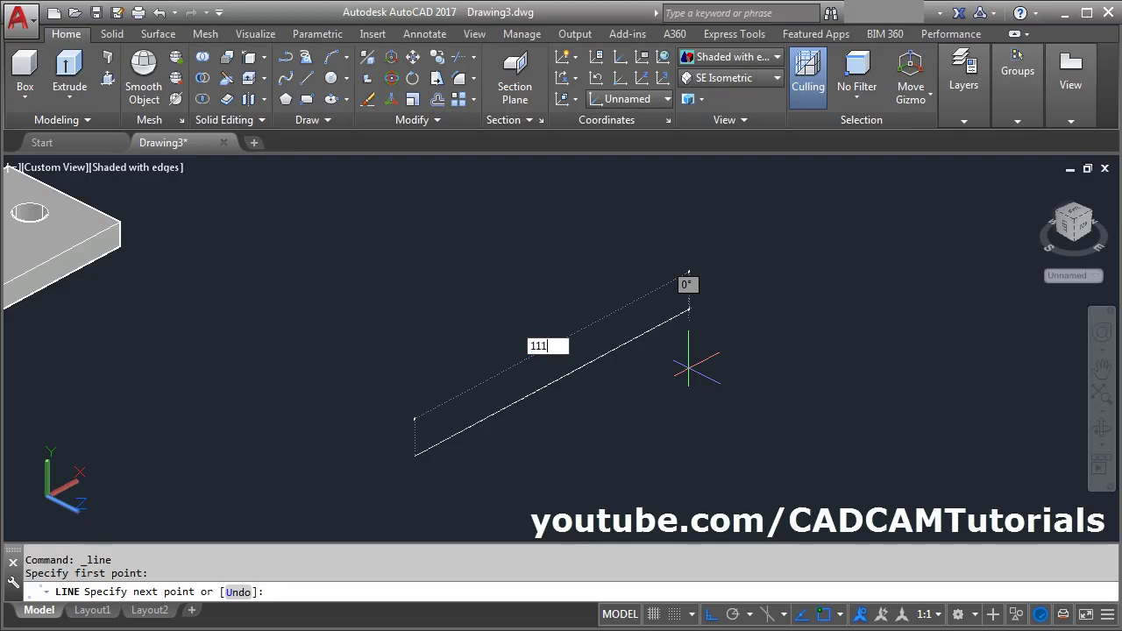
type("11")
key("Return")
key("alt+Tab")
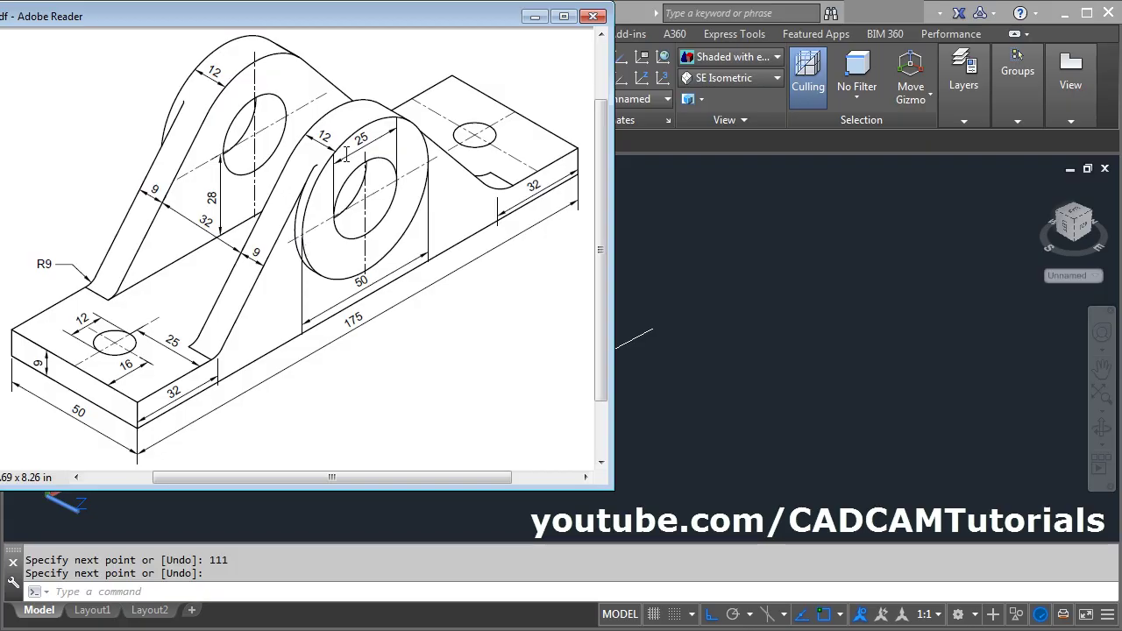
key("alt+Tab")
Draw a 37-unit vertical line rising from the 111-unit line
left_click(307, 79)
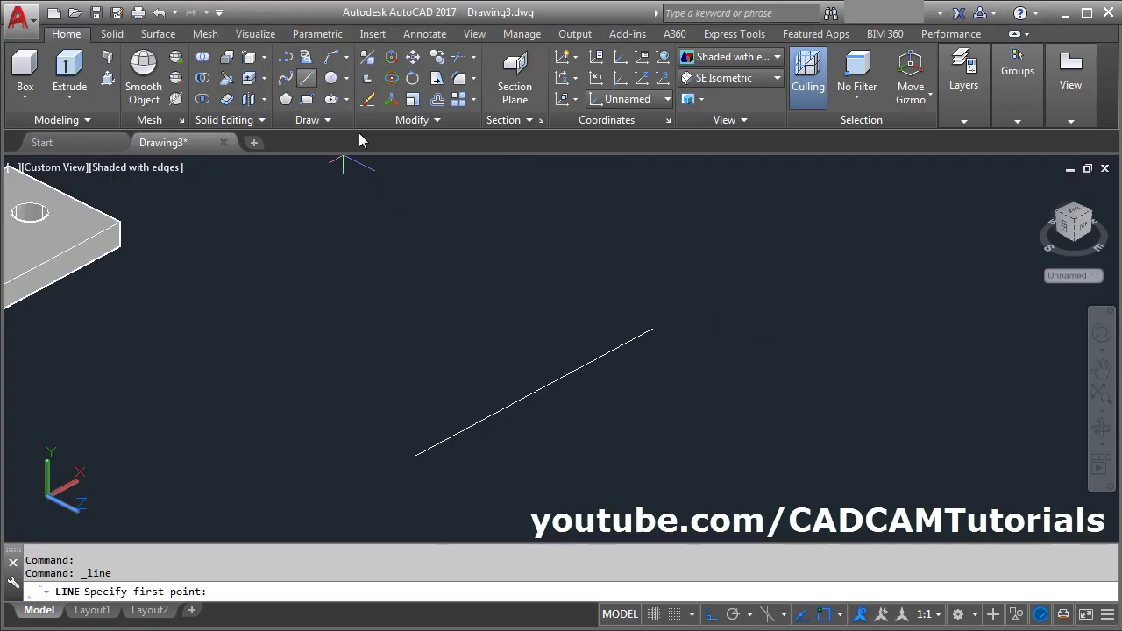
left_click(534, 393)
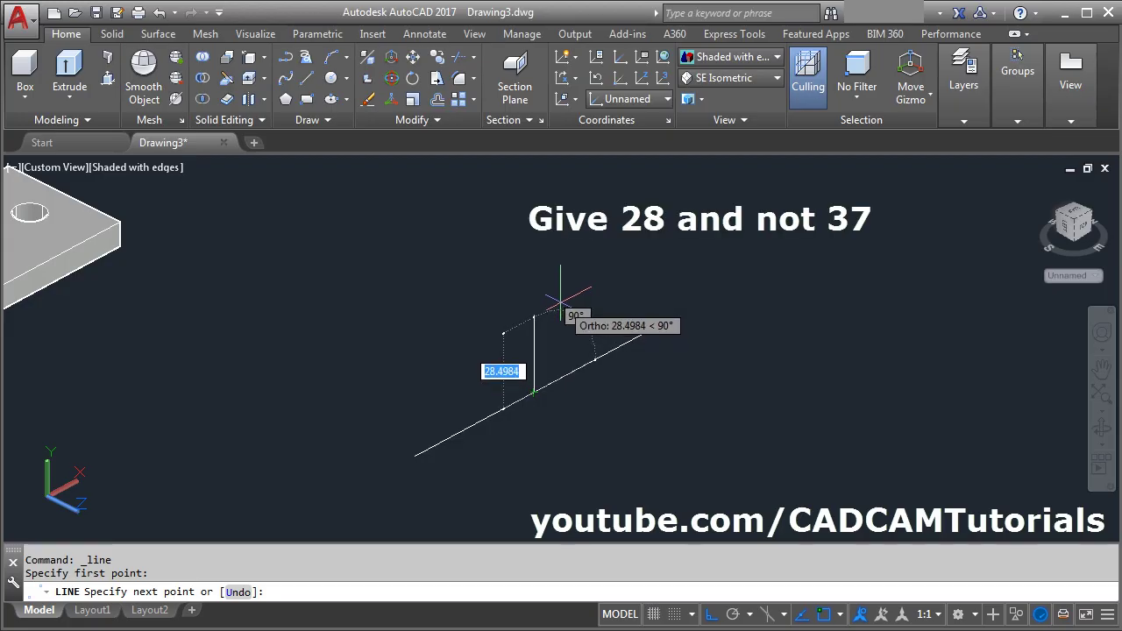
type("37")
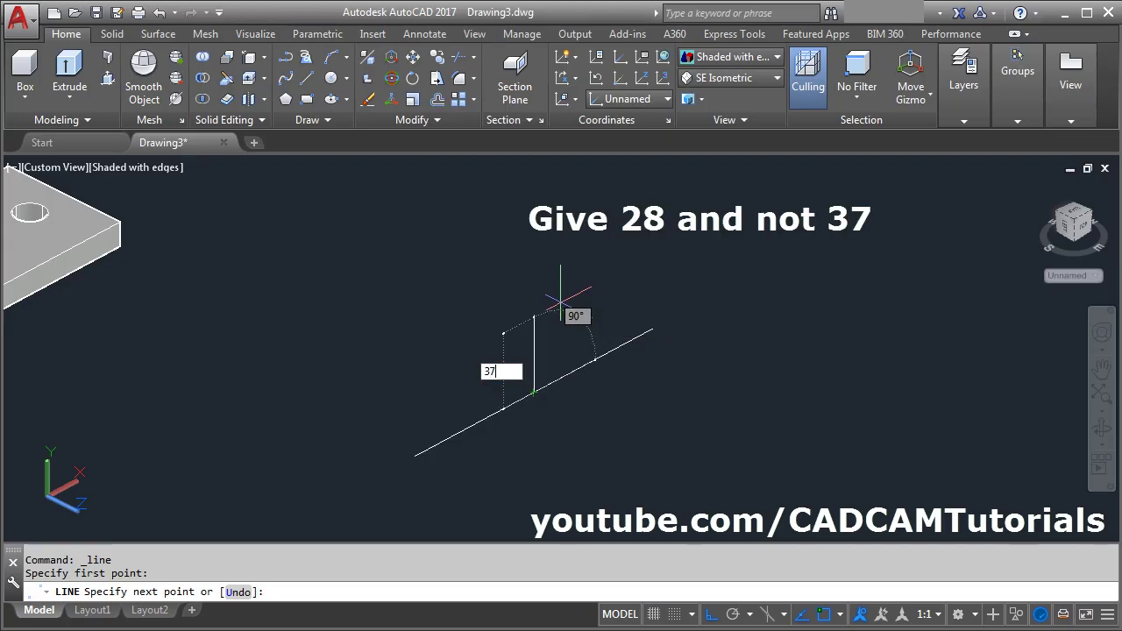
key("BackSpace")
type("7")
key("Return")
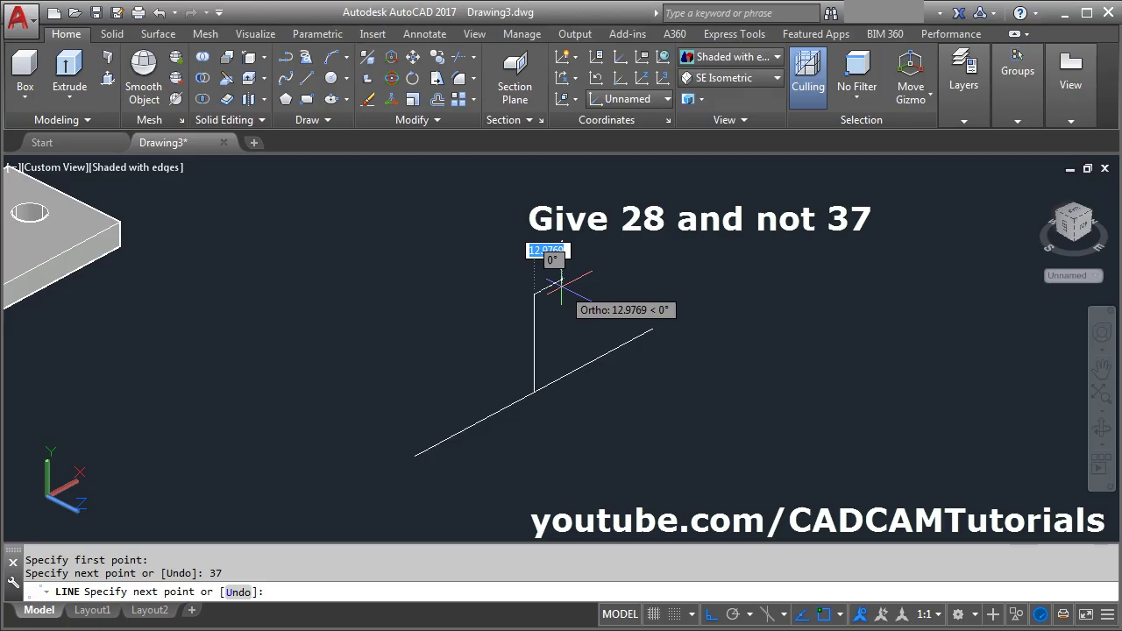
key("Return")
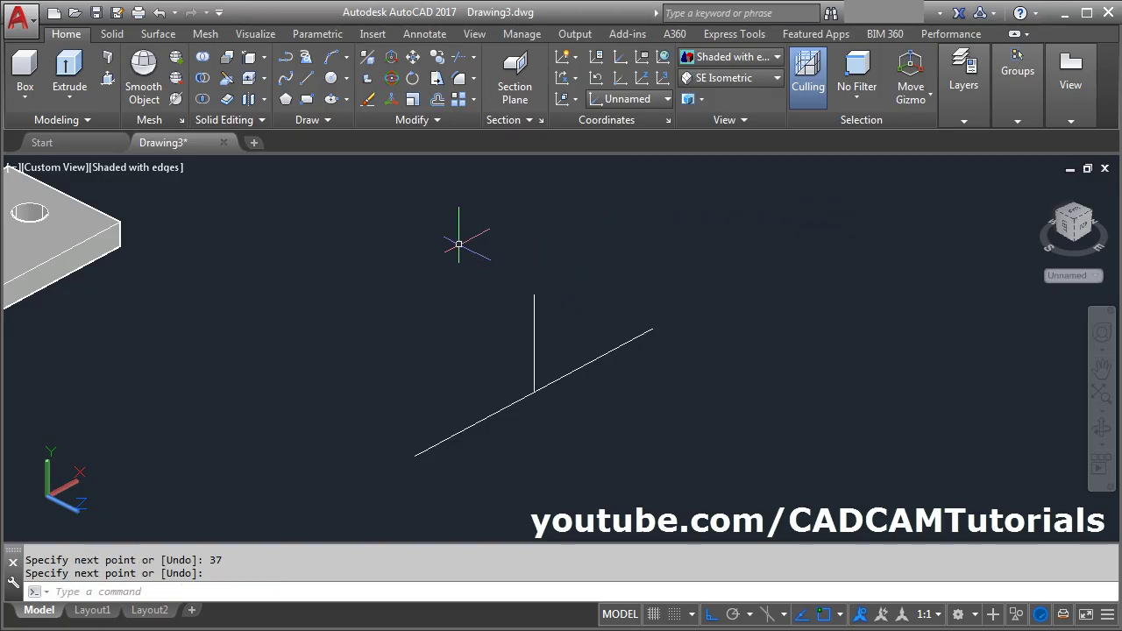
left_click(333, 82)
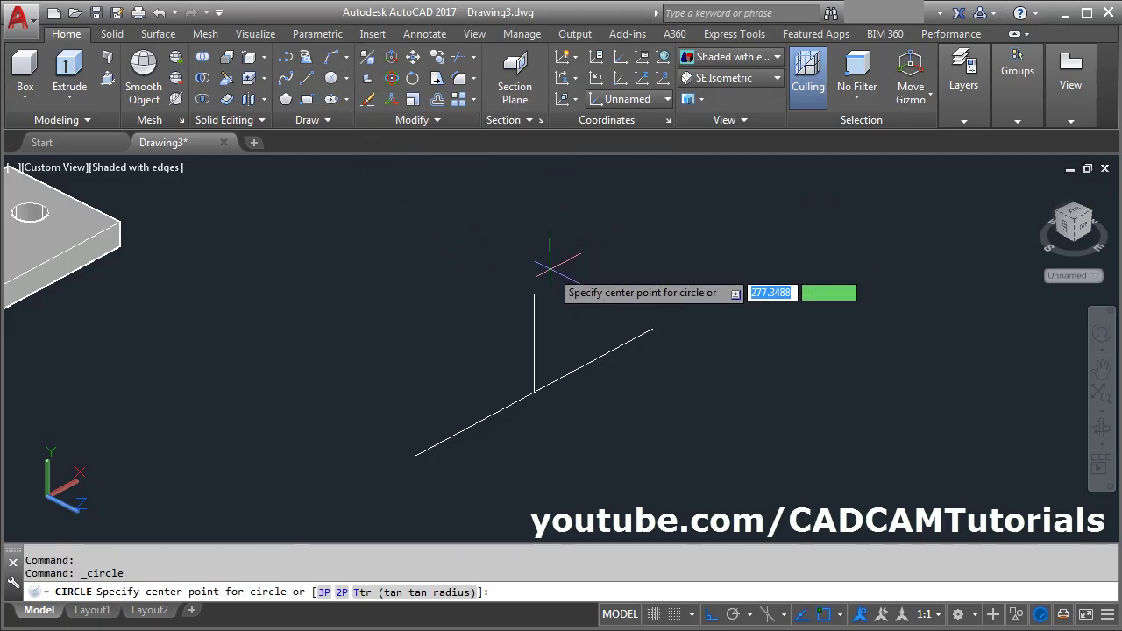
Draw a radius-25 circle centred on the top of the vertical line
left_click(534, 296)
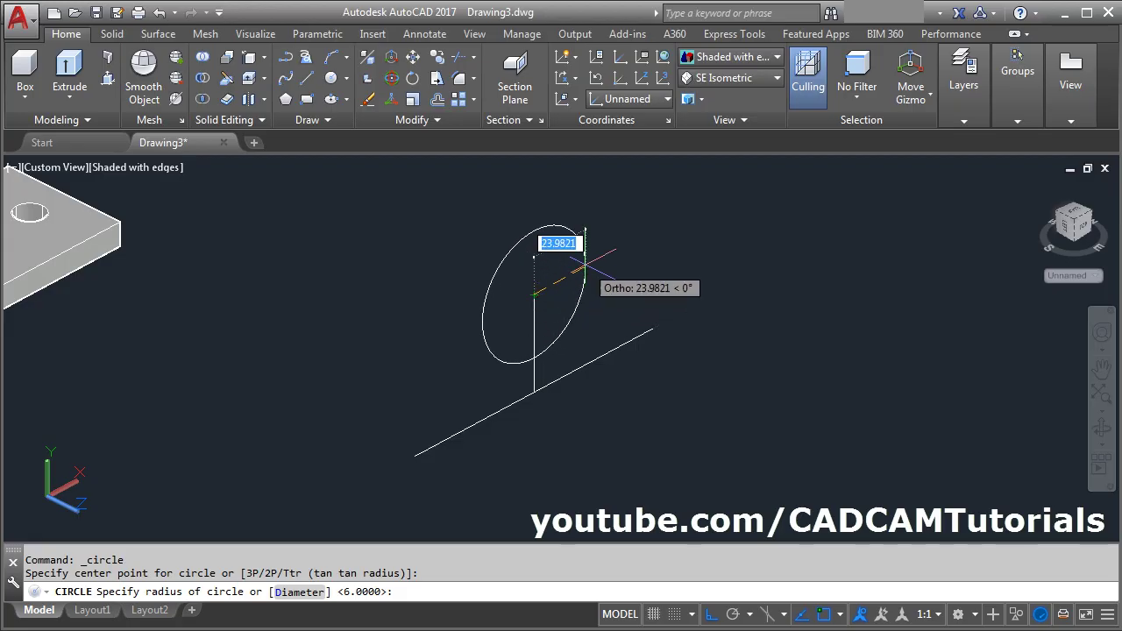
type("25")
key("Return")
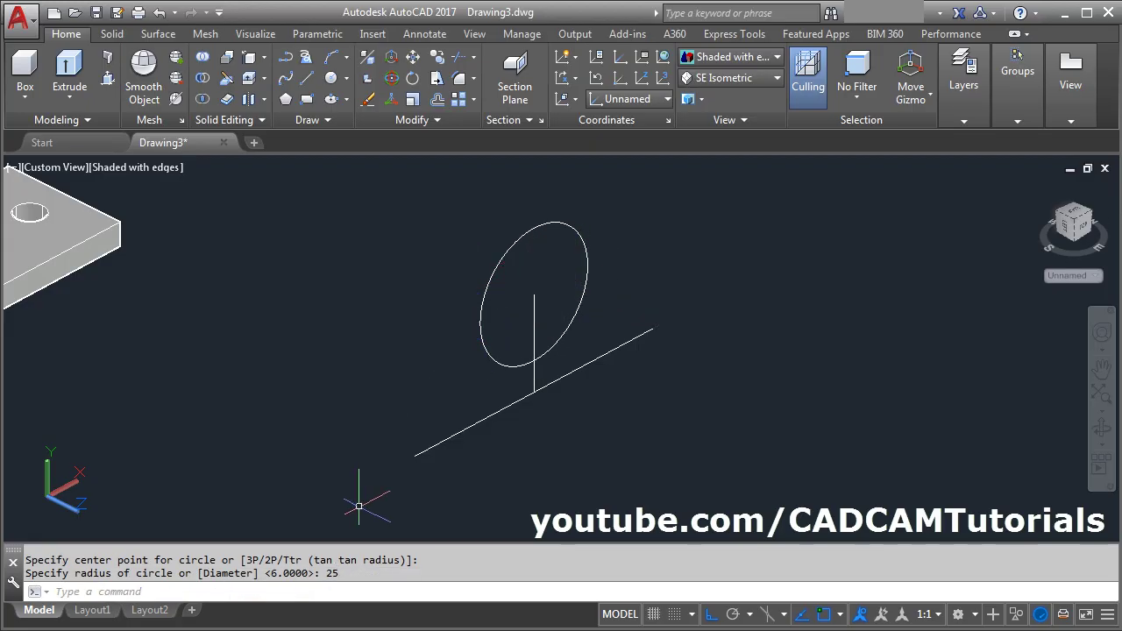
Draw lines from both base-line ends tangent to the circle
left_click(306, 77)
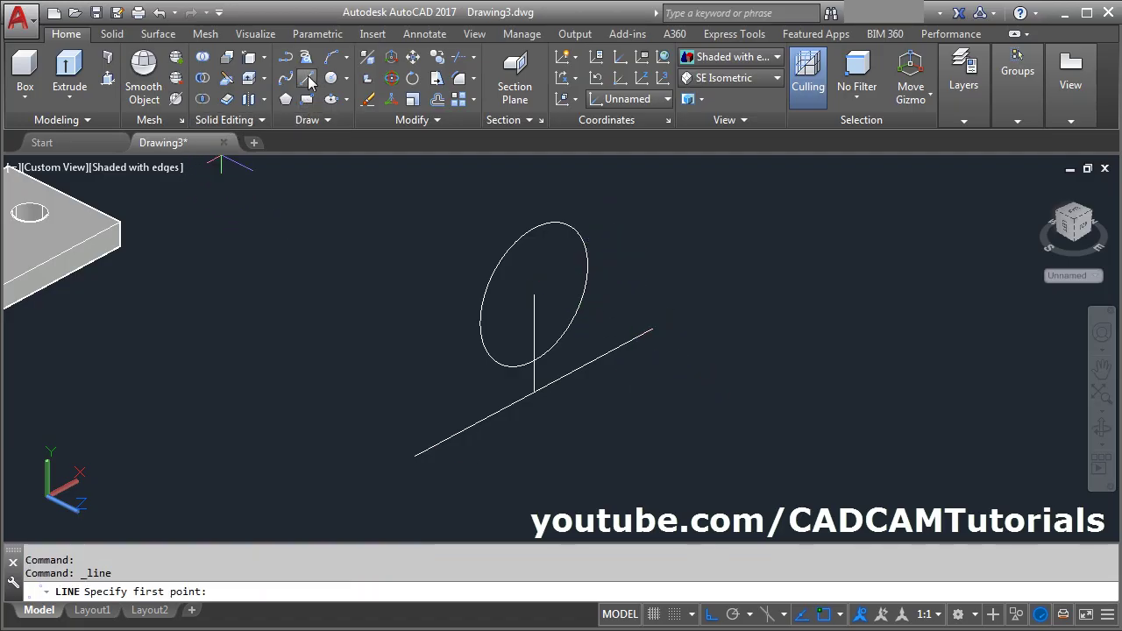
left_click(414, 456)
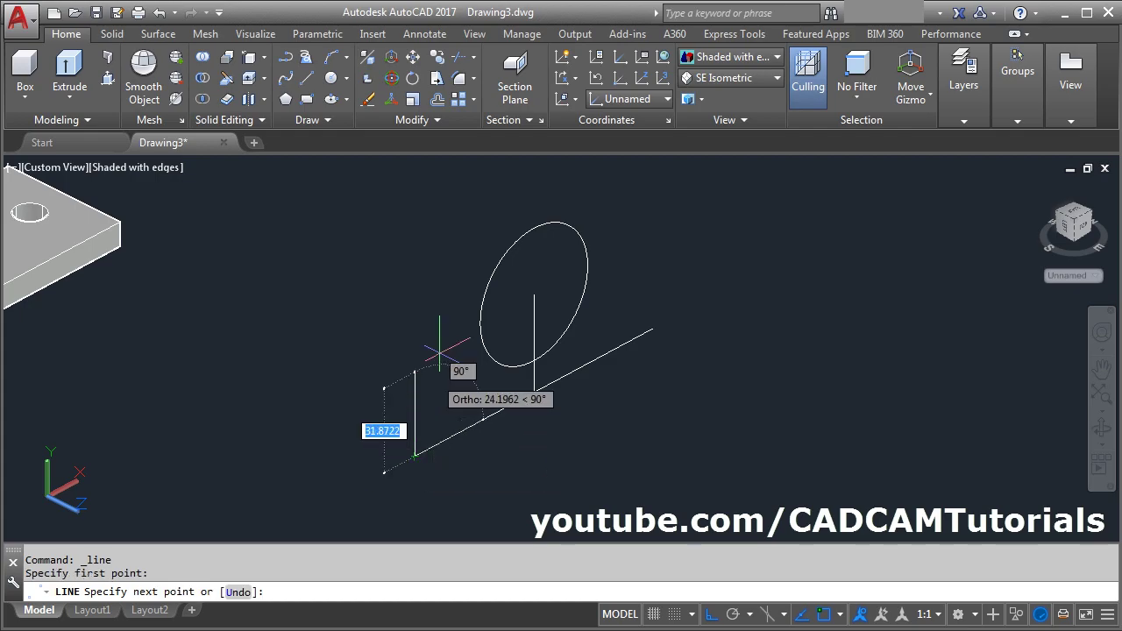
right_click(408, 289, "shift")
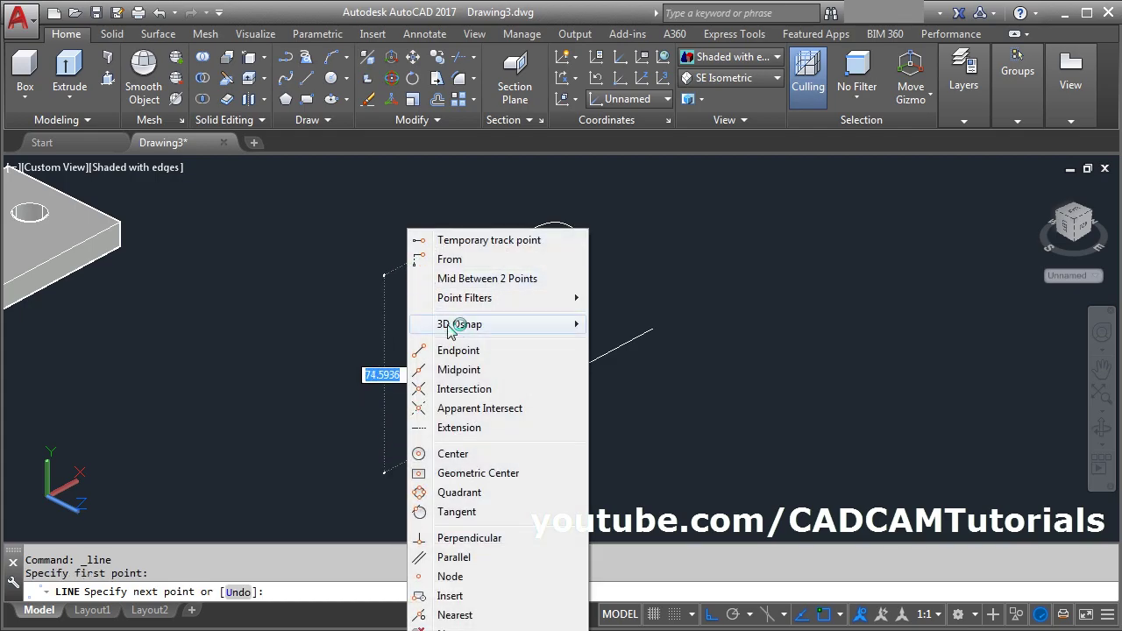
left_click(458, 512)
left_click(483, 285)
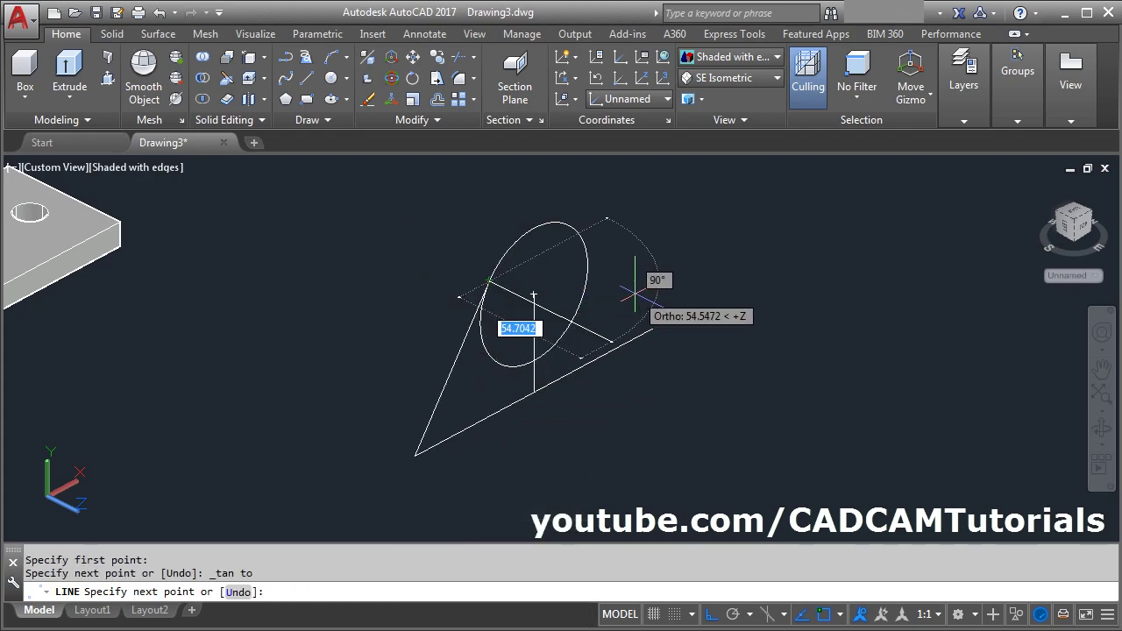
key("Return")
key("Return")
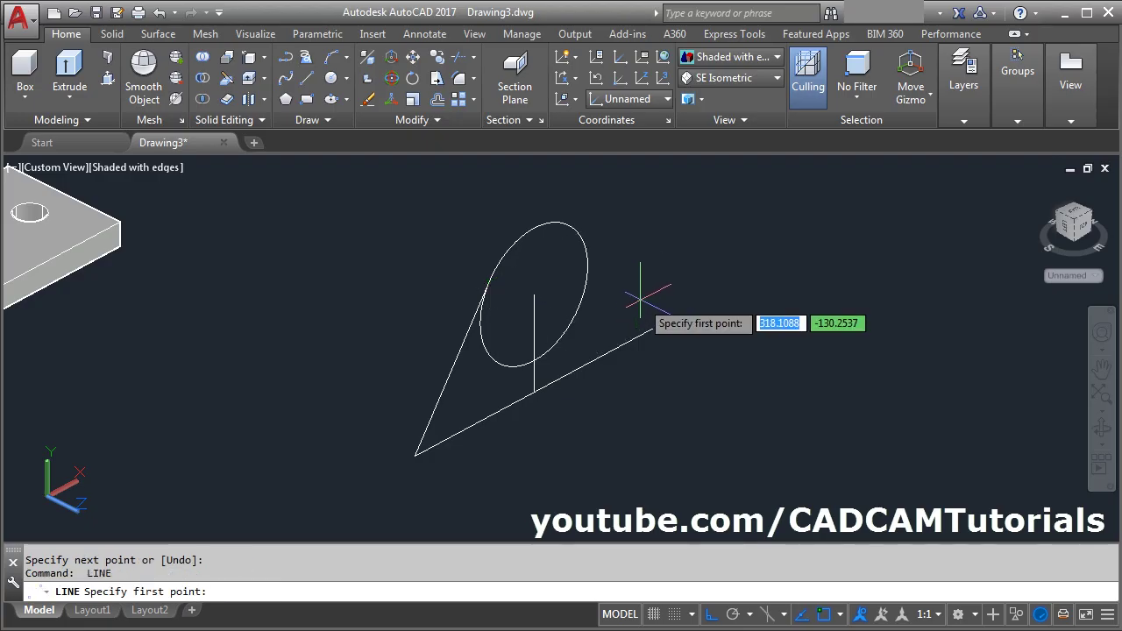
left_click(653, 328)
right_click(654, 229, "shift")
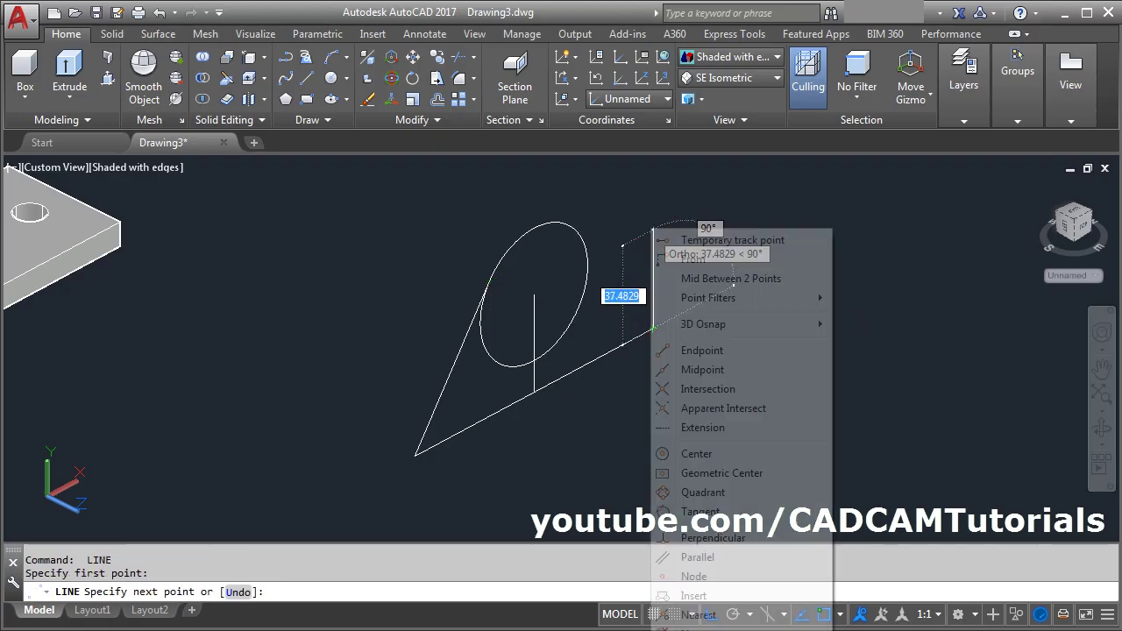
left_click(702, 512)
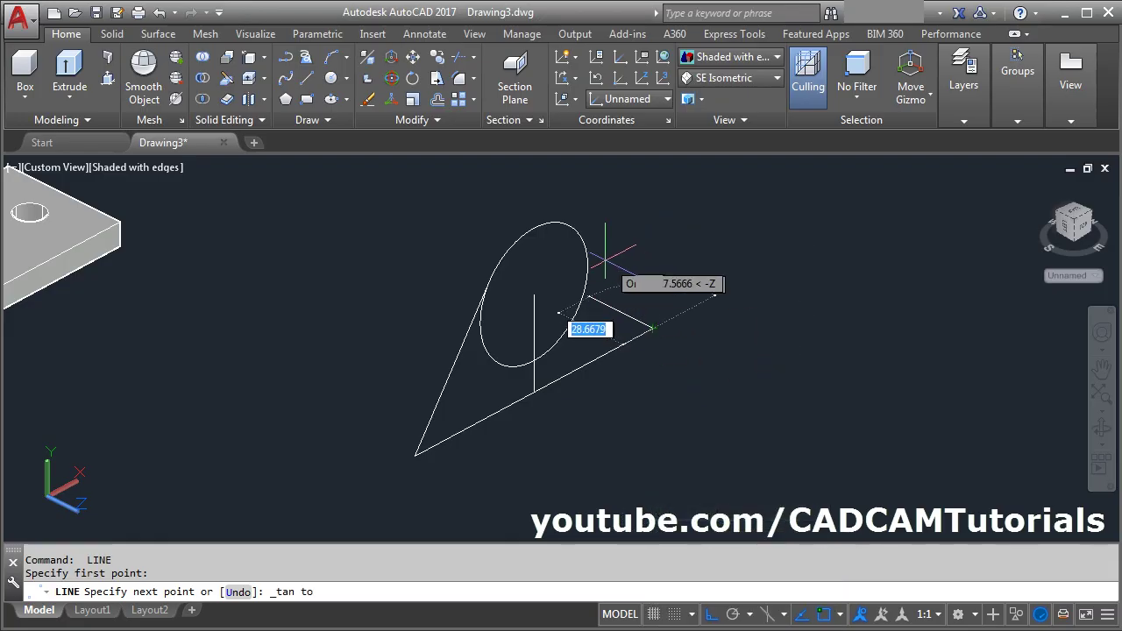
left_click(730, 301)
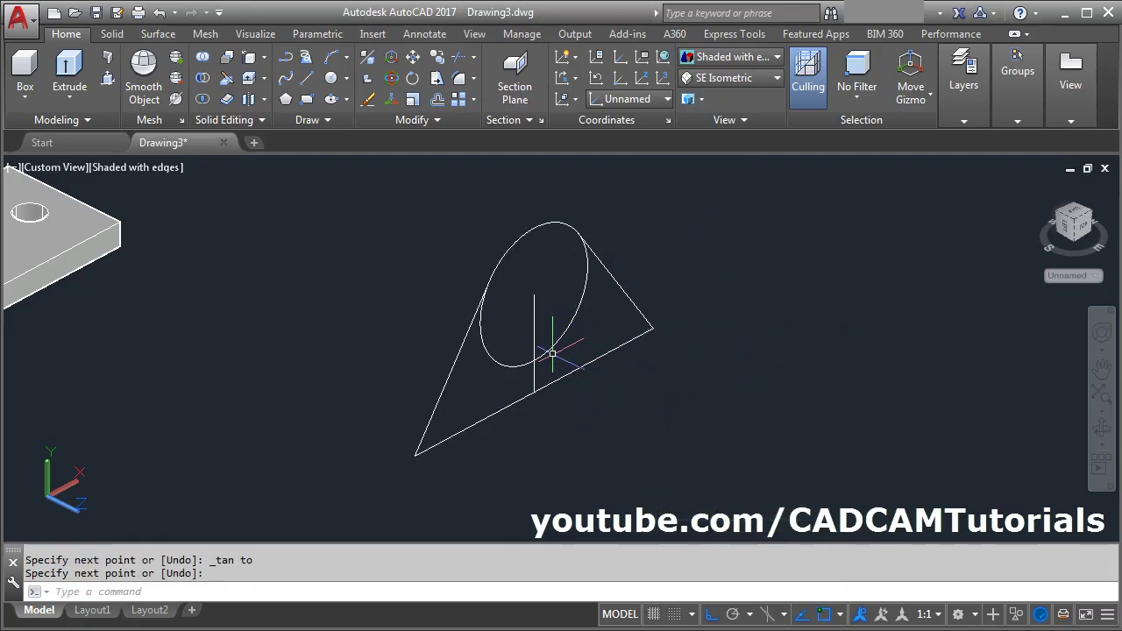
type("e")
key("Return")
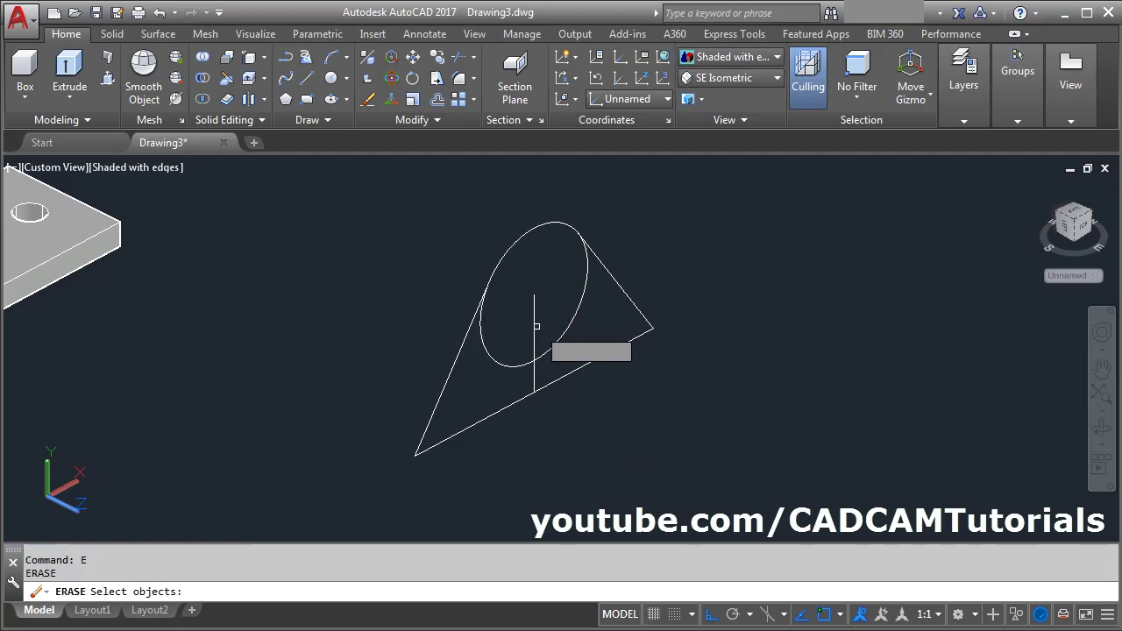
Erase the vertical construction line and check the reference drawing
left_click(534, 321)
key("Return")
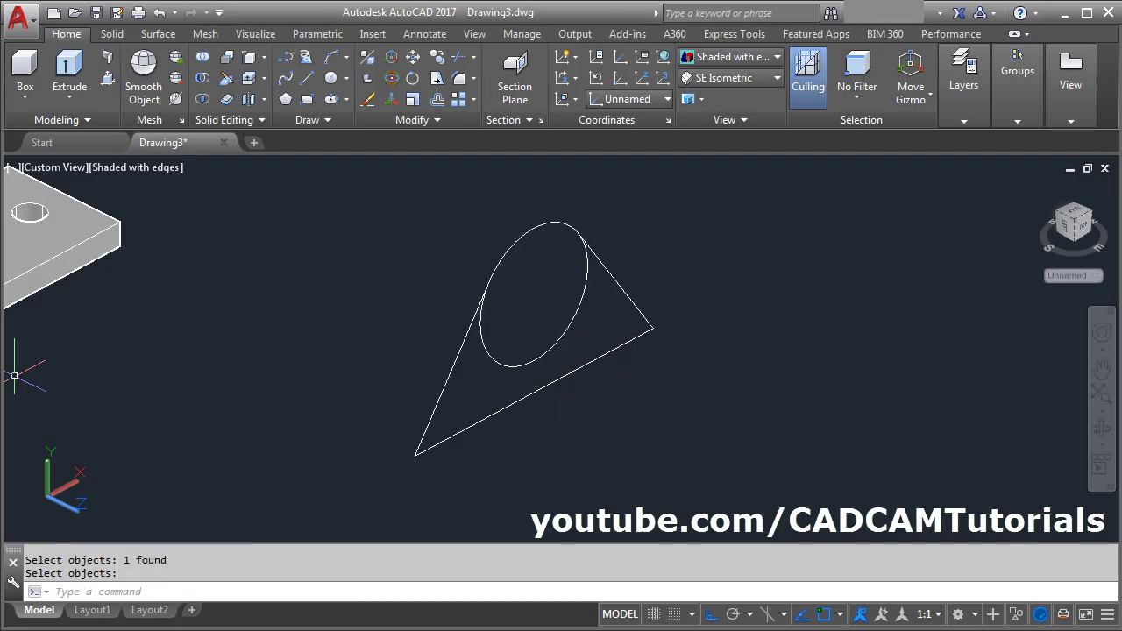
key("alt+Tab")
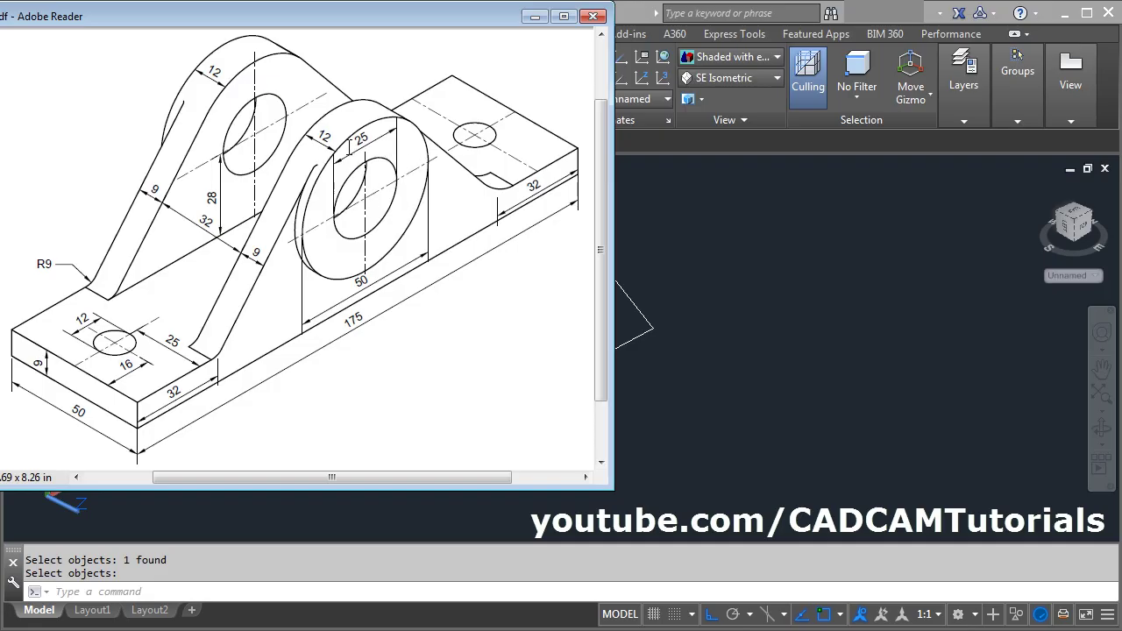
key("alt+Tab")
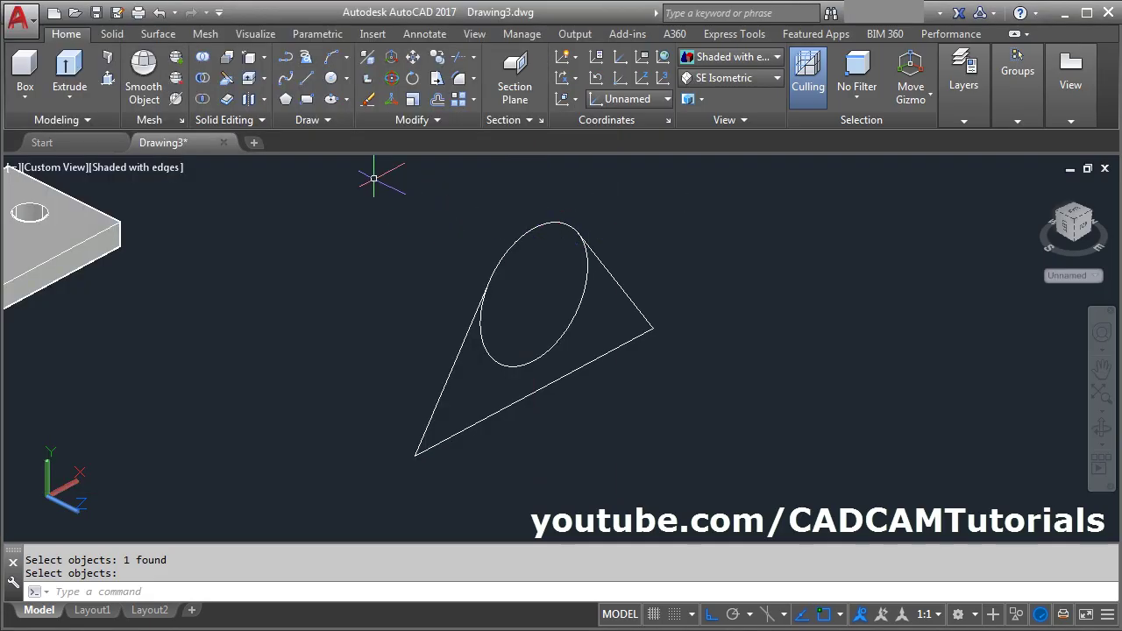
Add a 25-diameter circle at the ring's centre using Center, Diameter
left_click(349, 80)
left_click(377, 140)
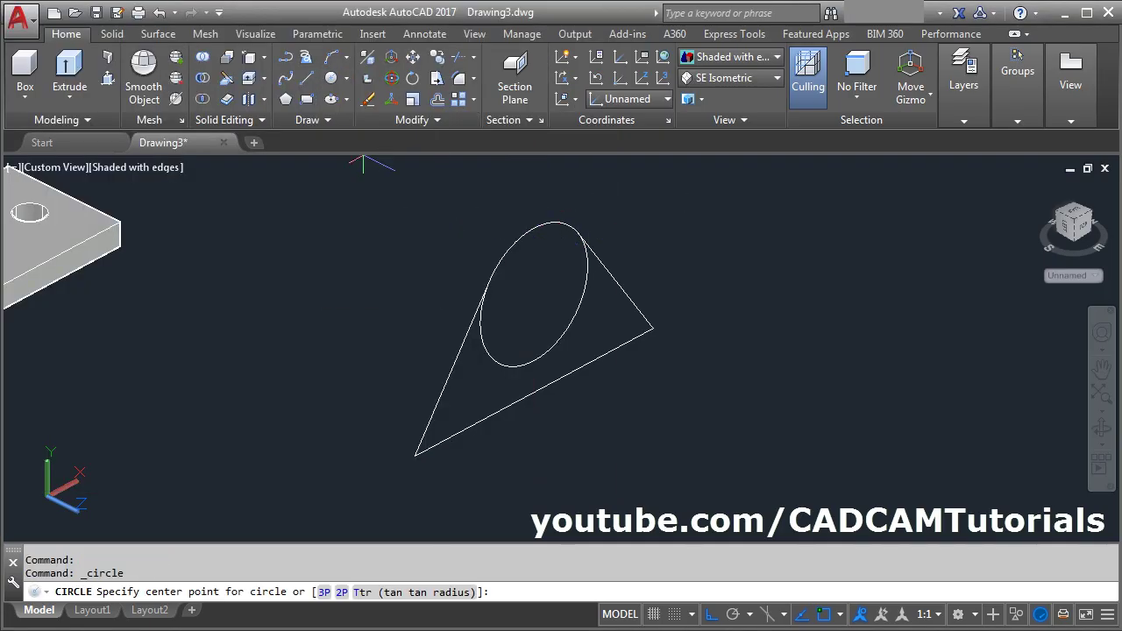
left_click(533, 295)
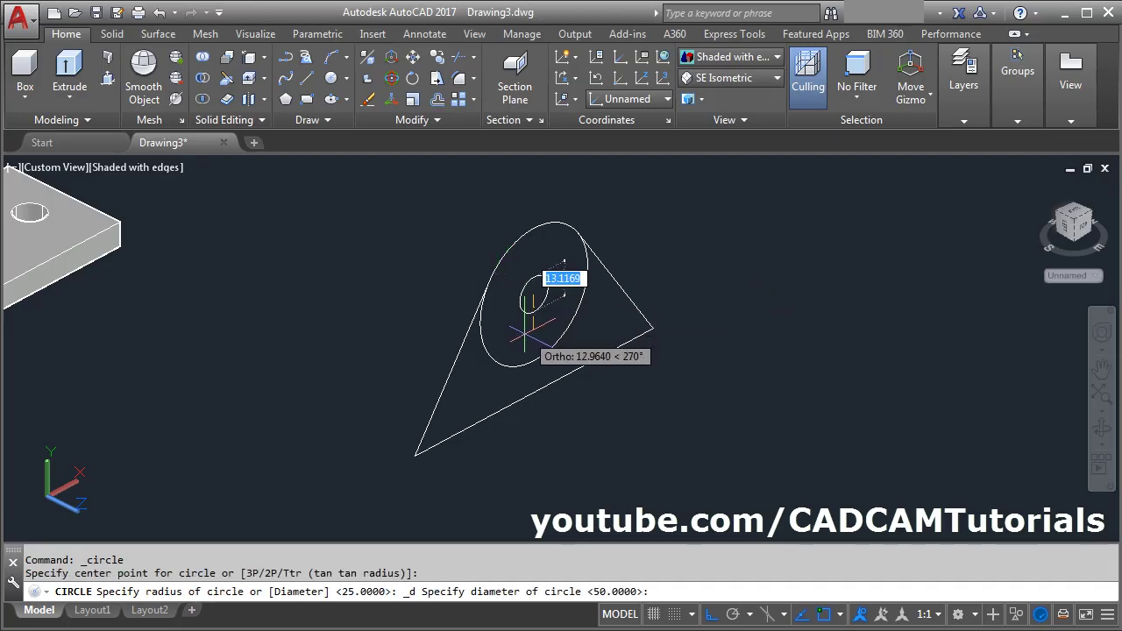
type("25")
key("Return")
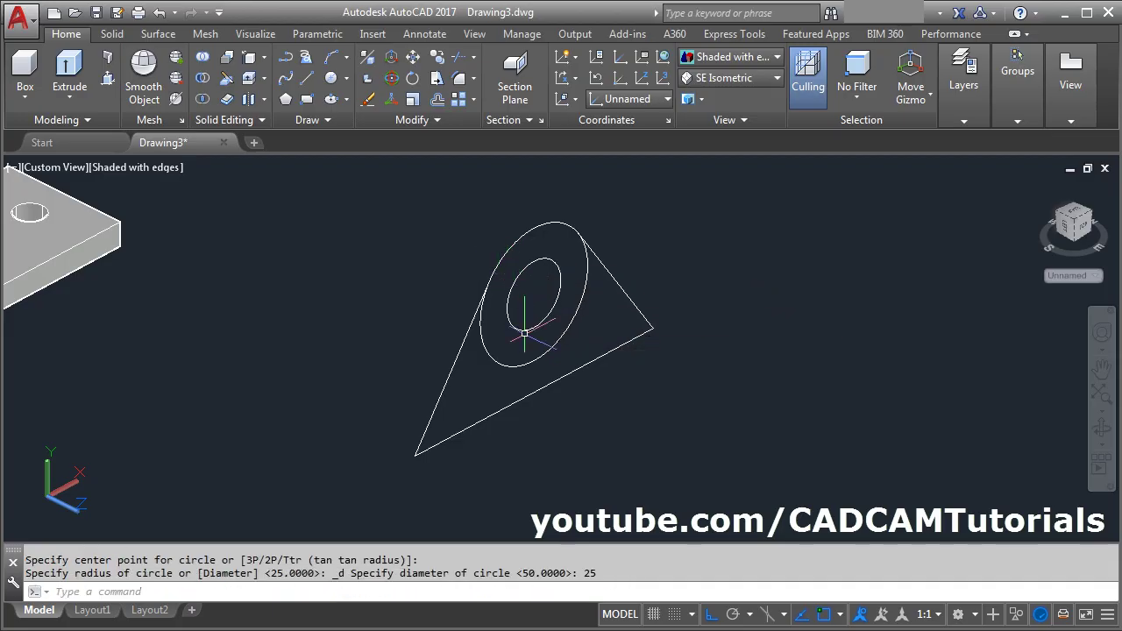
key("alt+Tab")
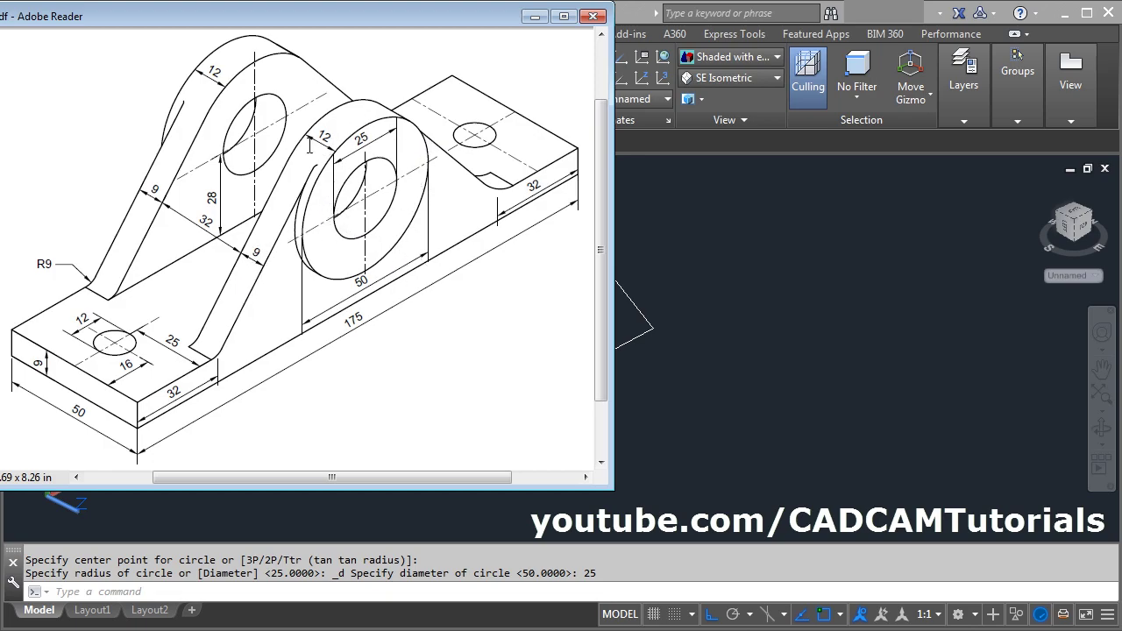
key("alt+Tab")
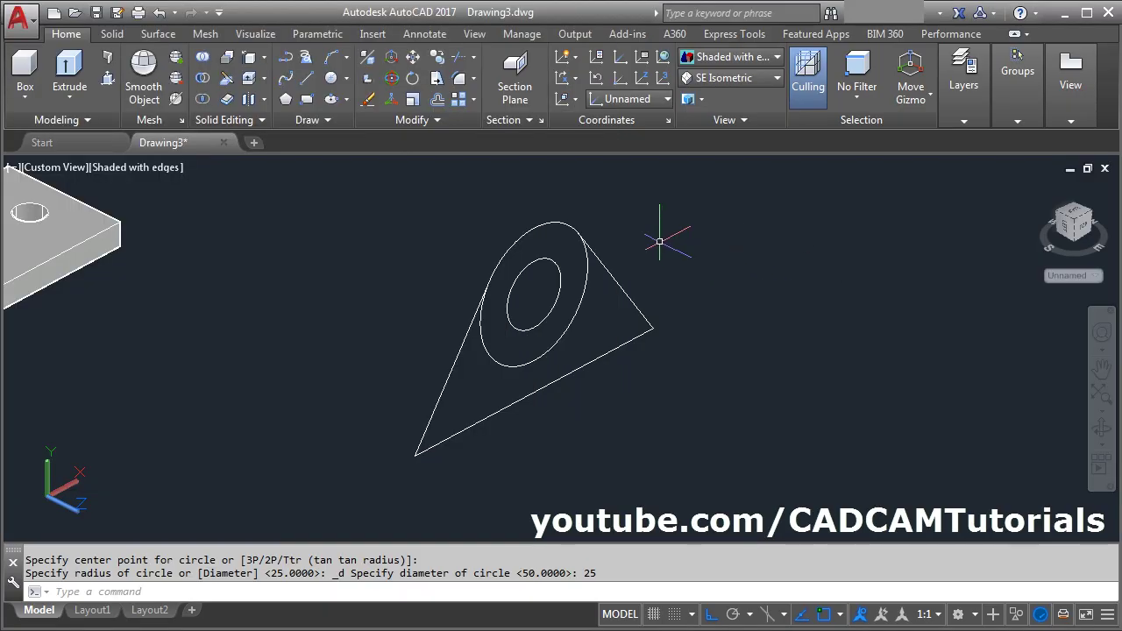
Presspull the triangular web 9 thick and the ring area around the hole 12
left_click(108, 78)
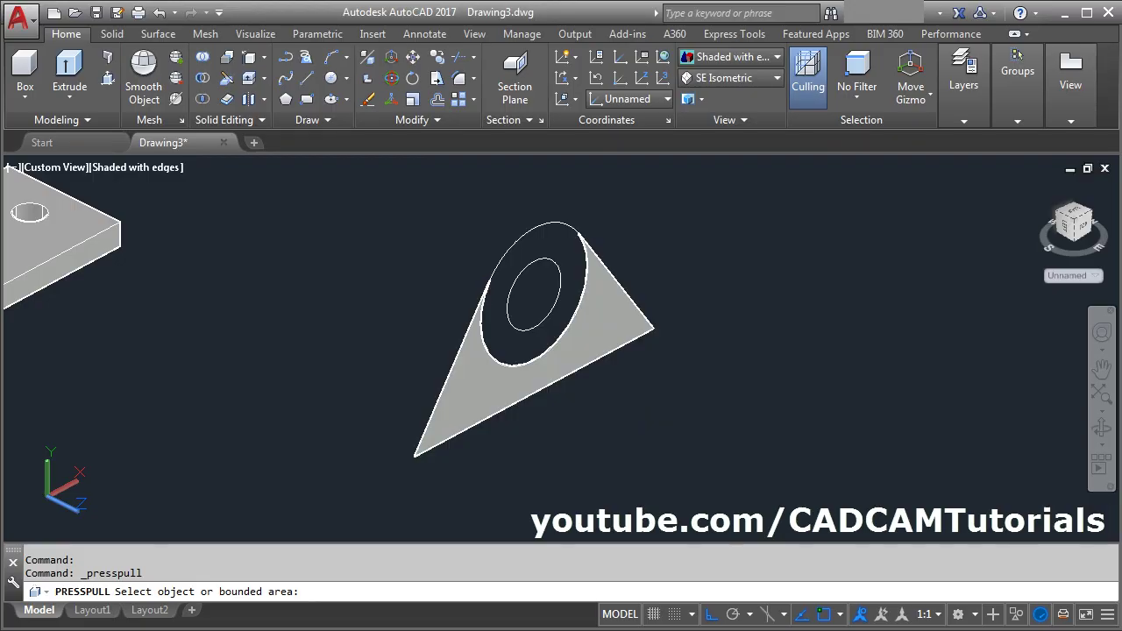
left_click(467, 395)
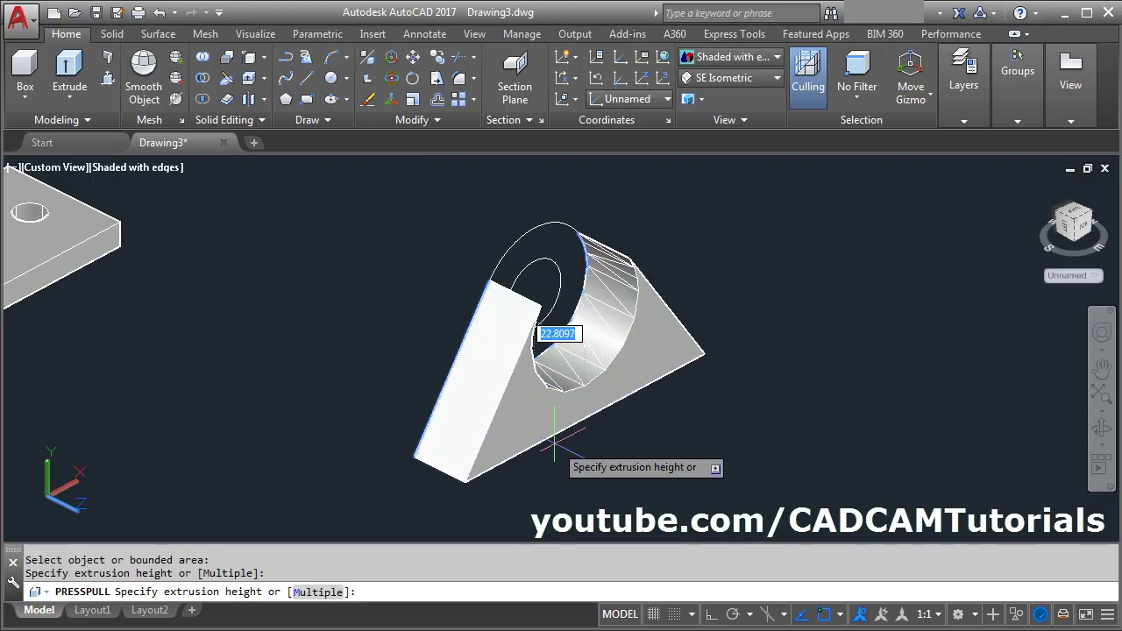
type("9")
key("Return")
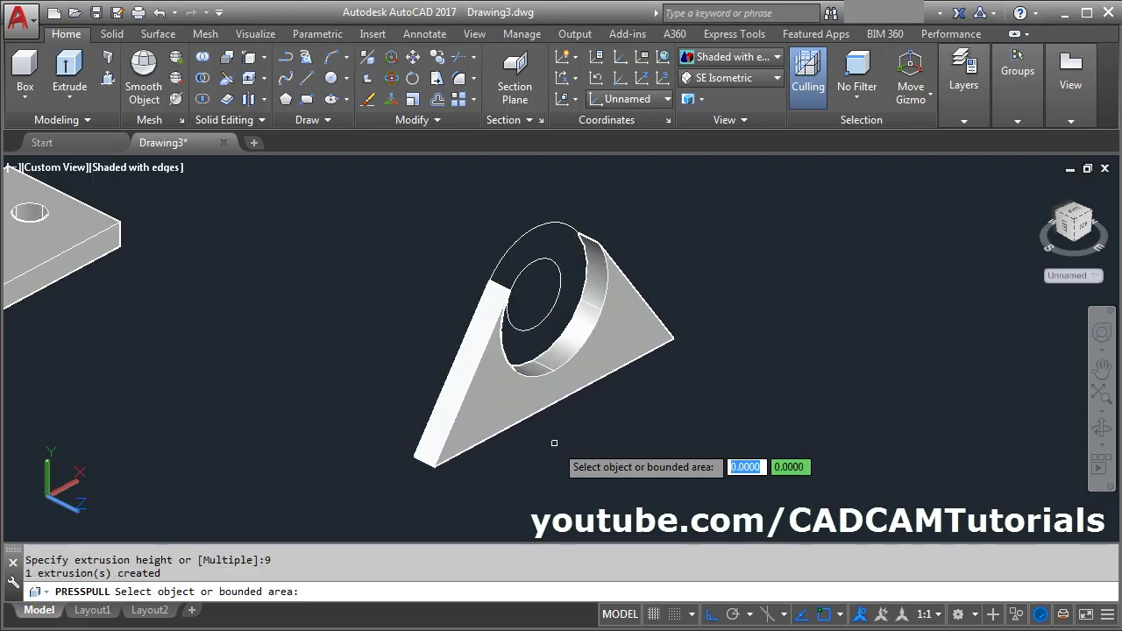
left_click(556, 244)
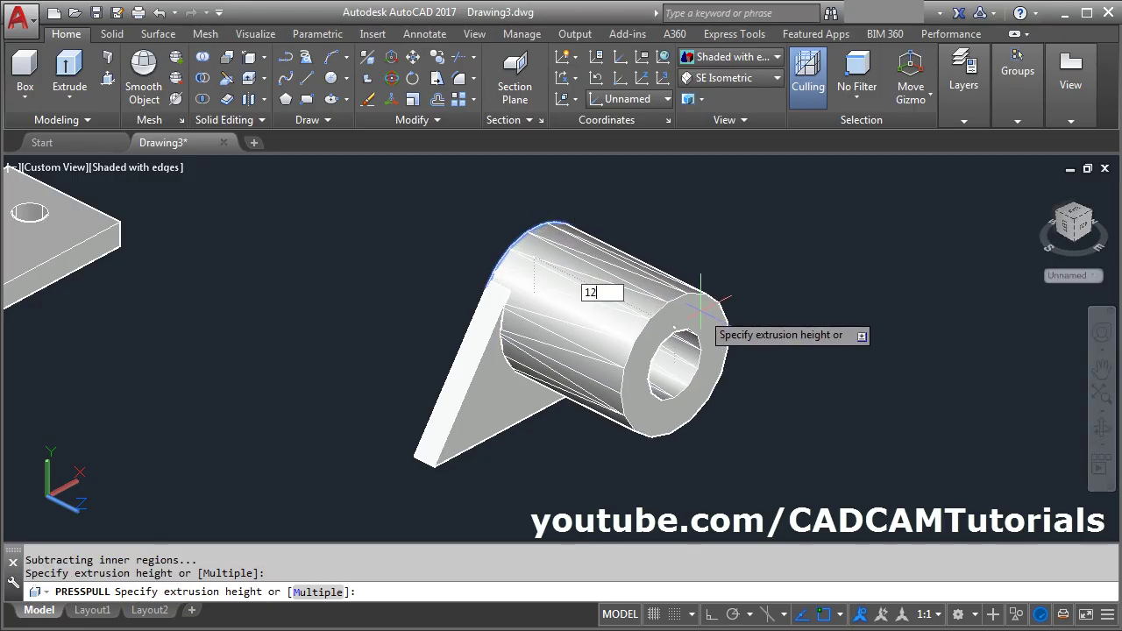
type("12")
key("Return")
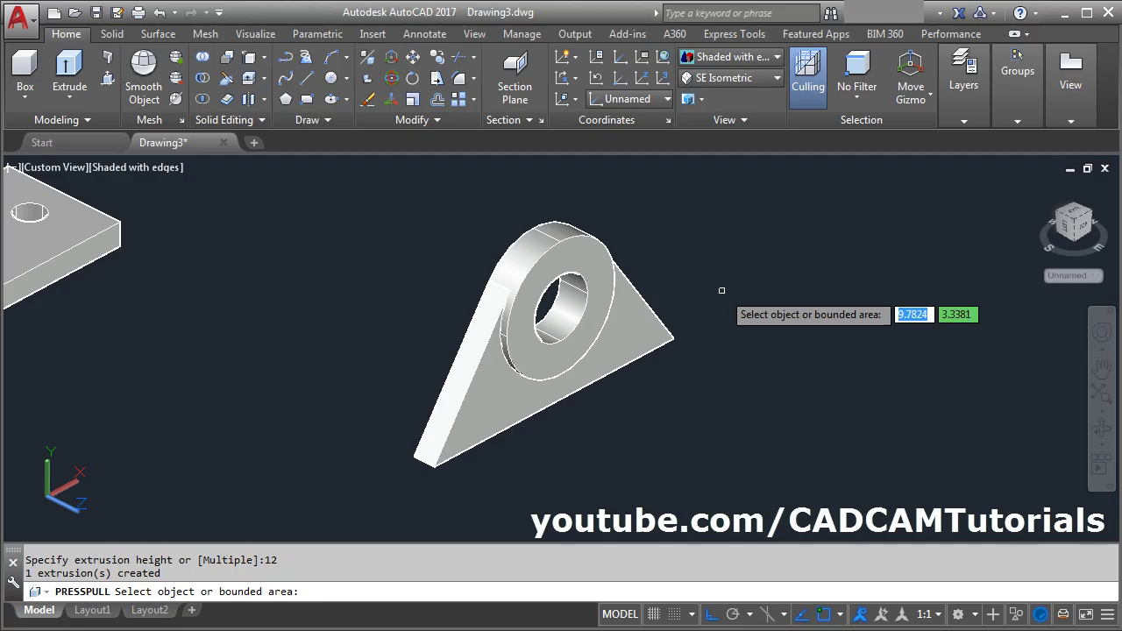
key("Return")
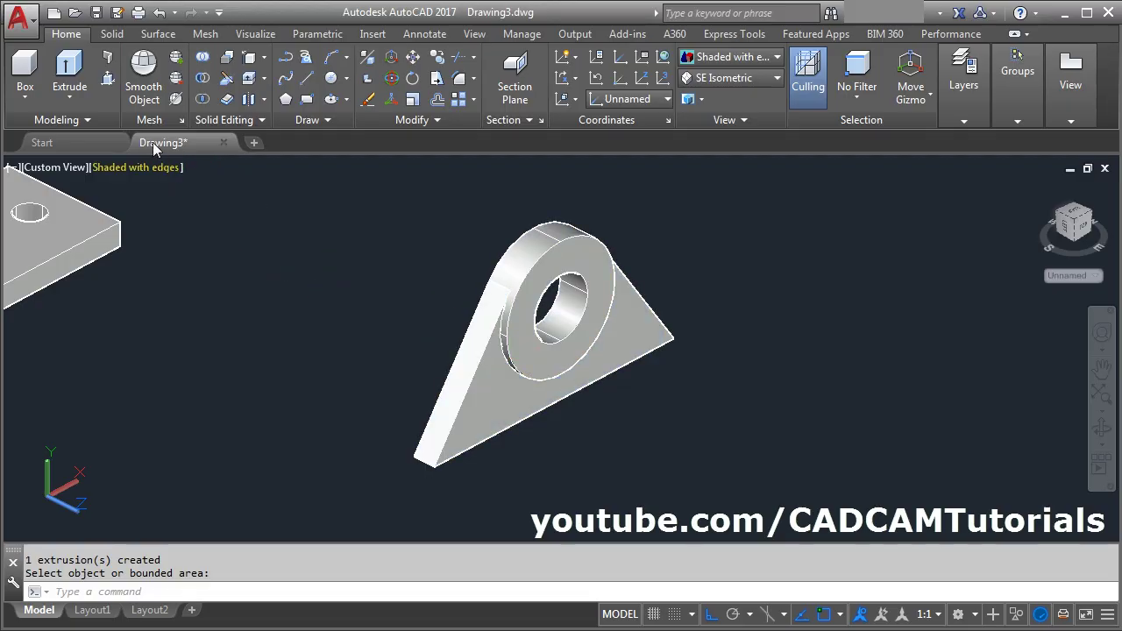
Union the triangular web and the ring into one support solid
left_click(203, 64)
left_click(500, 410)
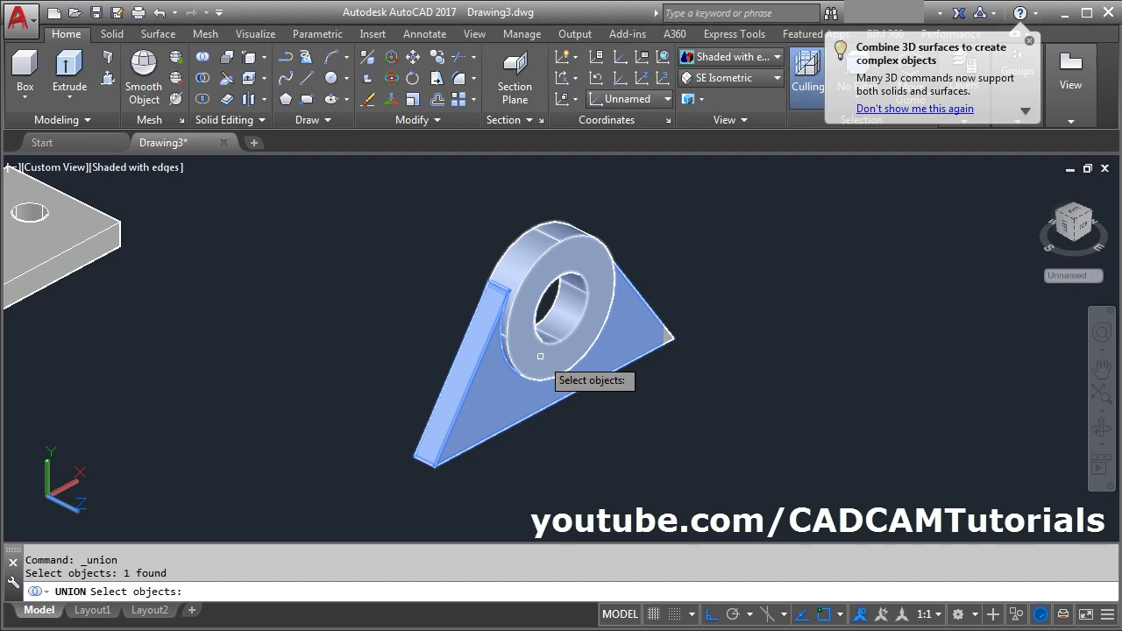
left_click(563, 375)
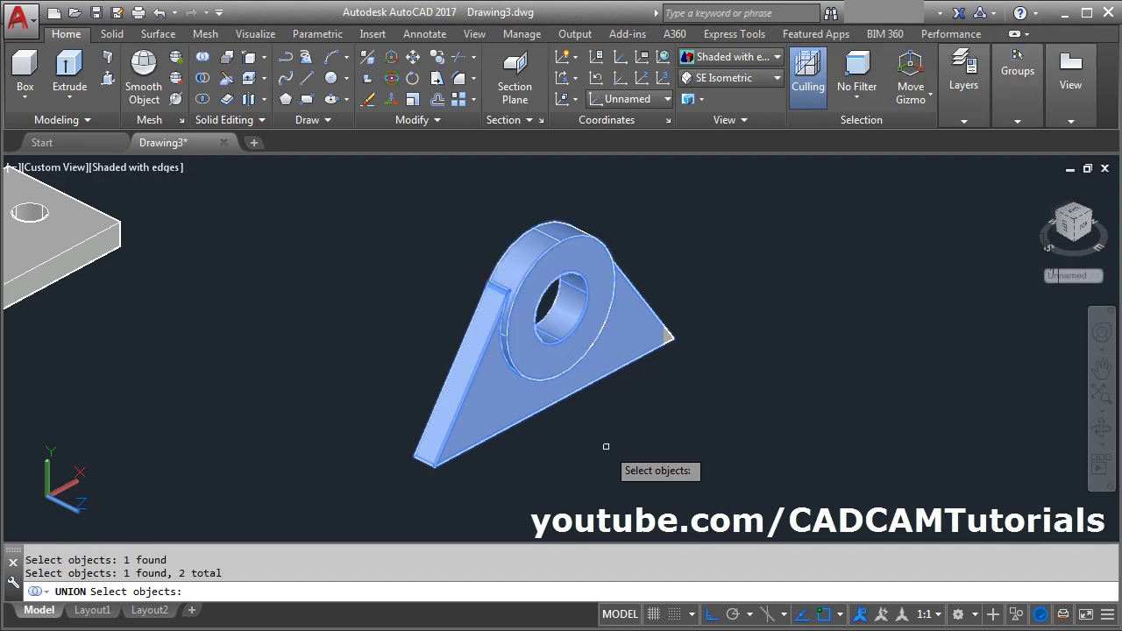
key("Return")
scroll(606, 438, "down", 3)
scroll(718, 452, "up", 1)
scroll(717, 451, "up", 2)
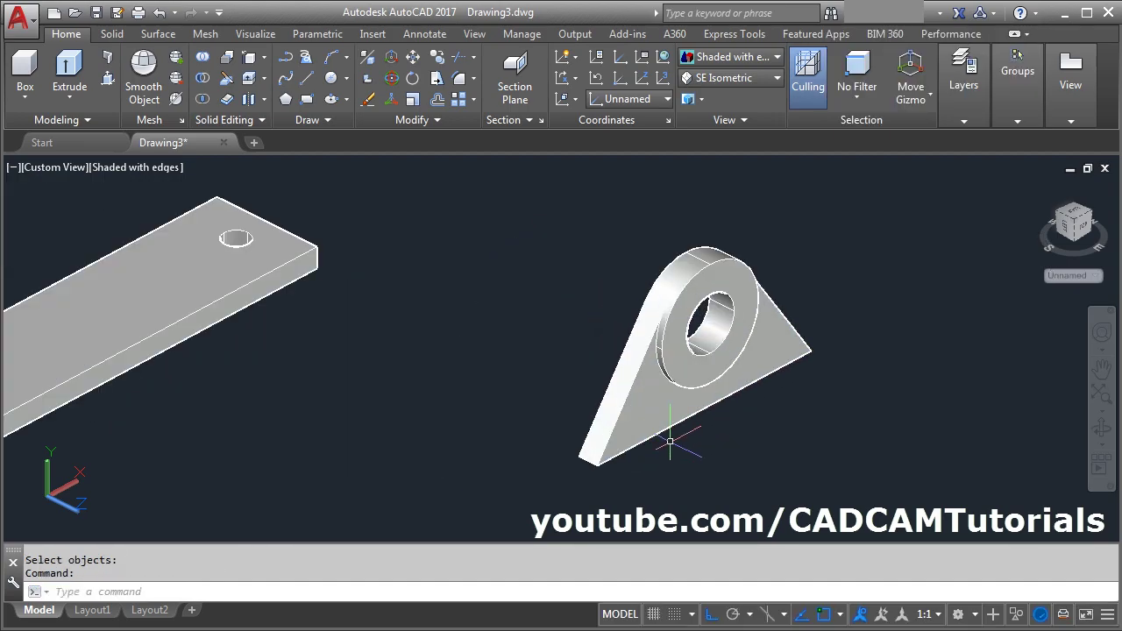
scroll(671, 446, "down", 1)
middle_click_drag(775, 442, 763, 437)
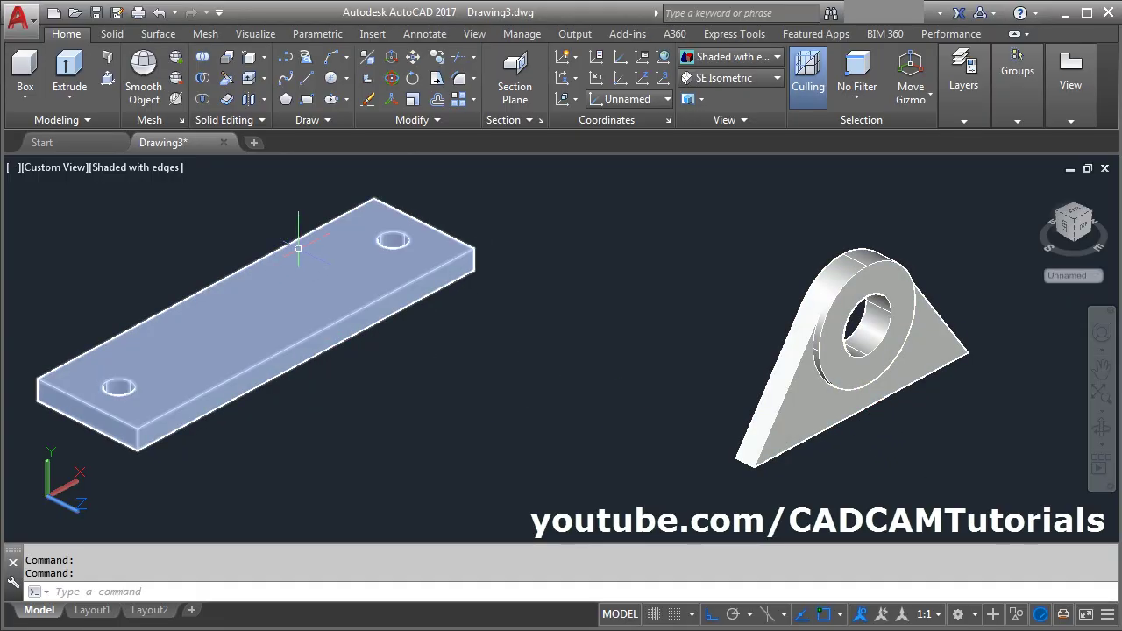
Move the support from its base point onto the base plate's midpoint
left_click(411, 59)
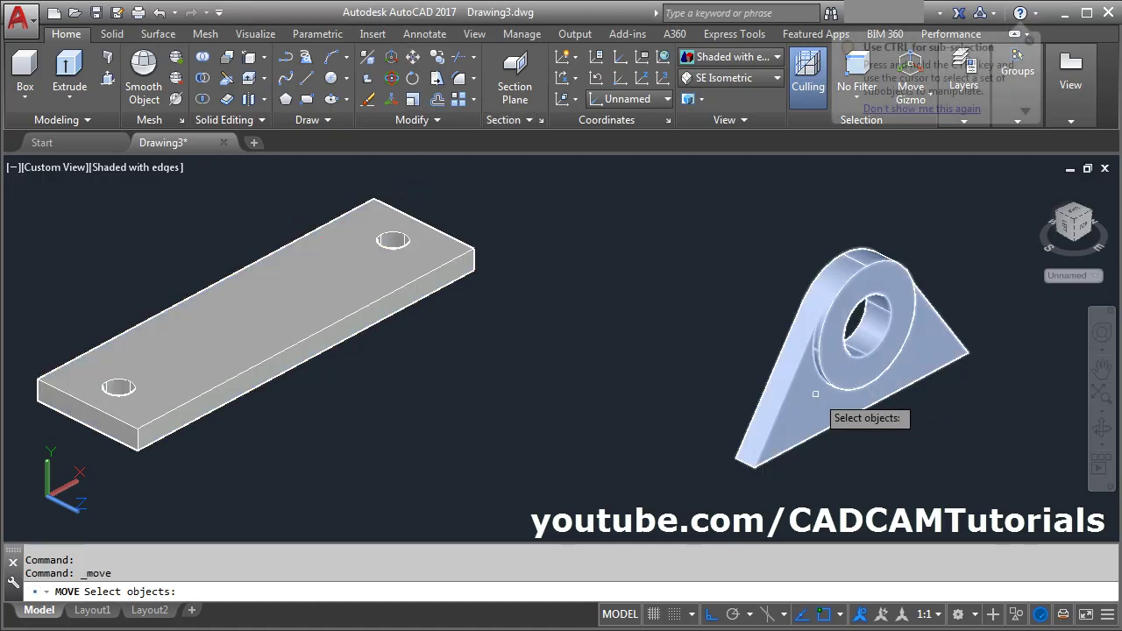
left_click(819, 320)
key("Return")
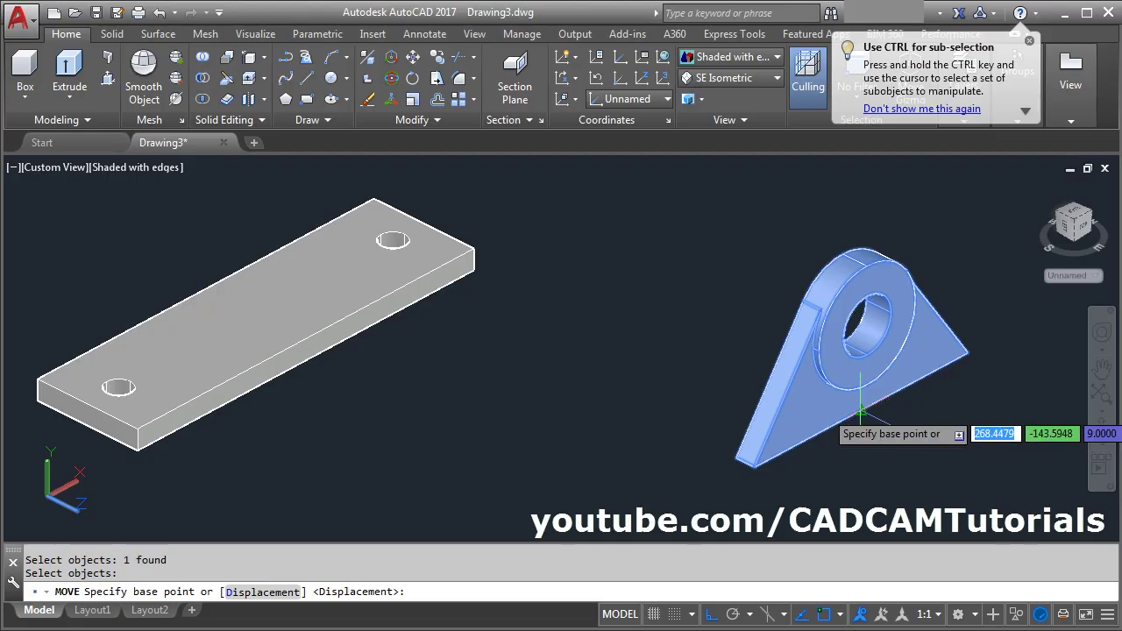
left_click(862, 410)
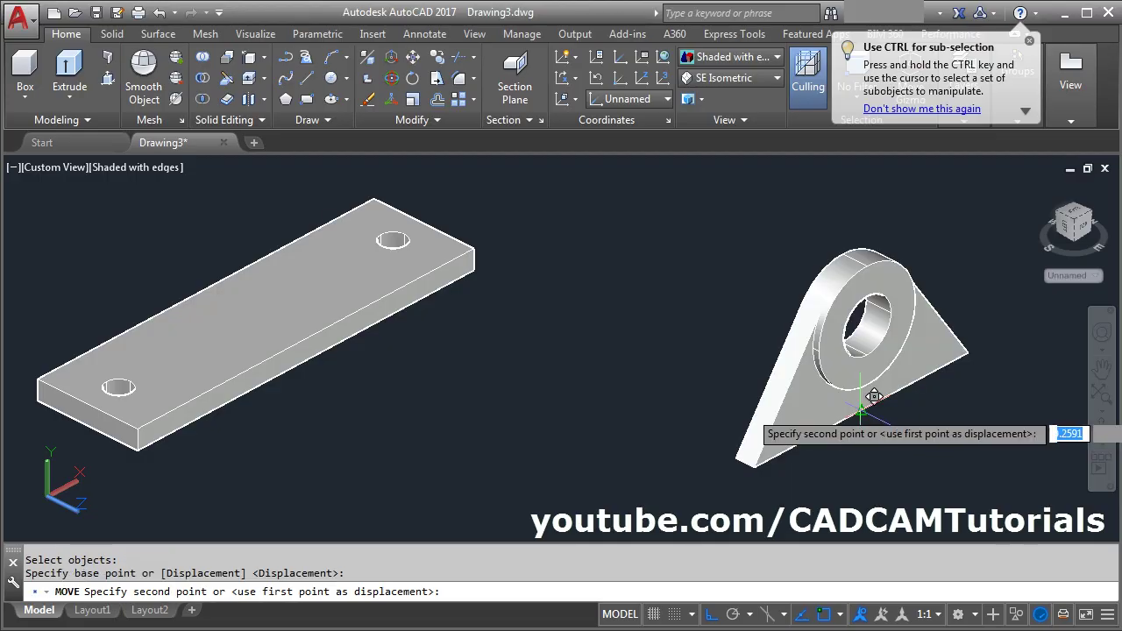
left_click(303, 337)
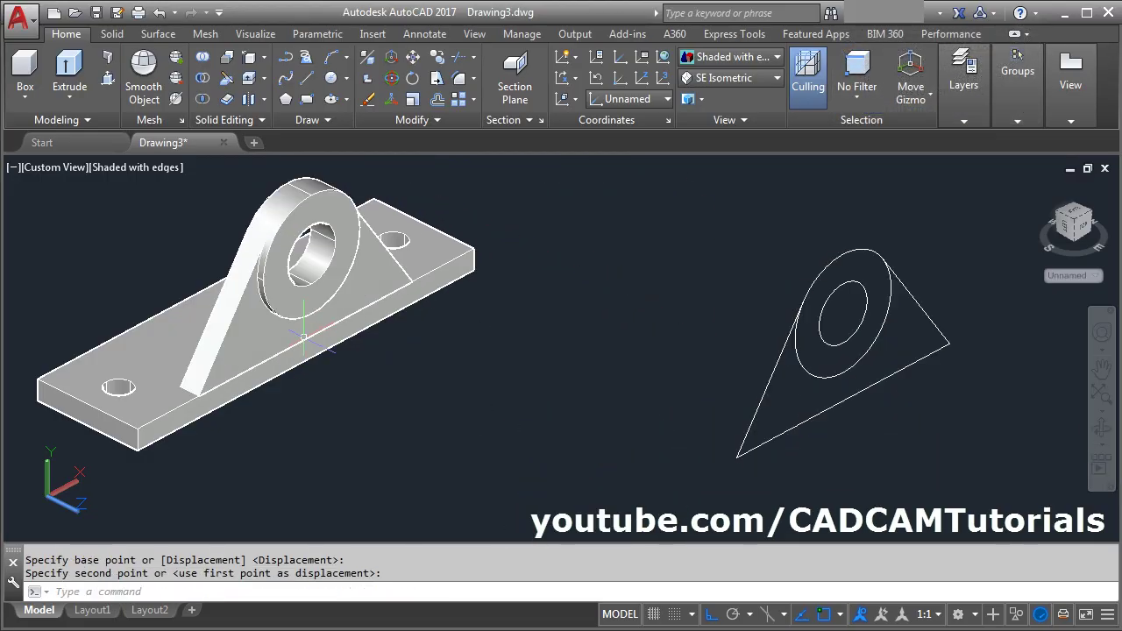
mouse_move(456, 387)
middle_mouse_down()
mouse_move(517, 394)
mouse_move(544, 423)
middle_mouse_up()
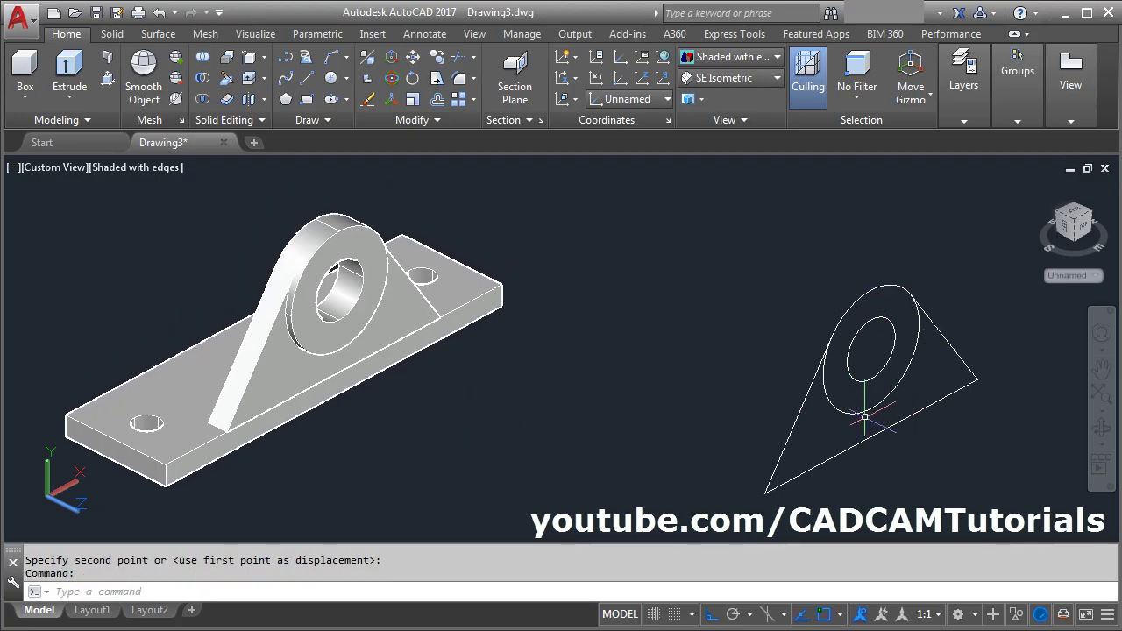
Erase the leftover 2D support outline and fit the model in view
type("e")
key("Return")
left_click(940, 410)
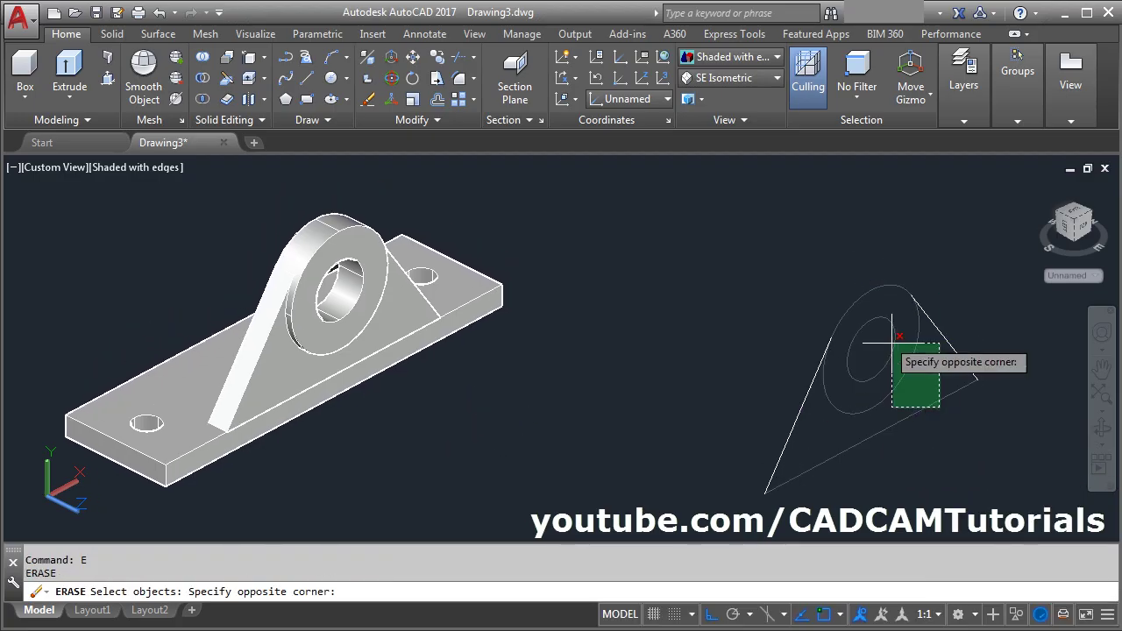
left_click(766, 267)
key("Return")
middle_click(541, 359)
middle_click(541, 360)
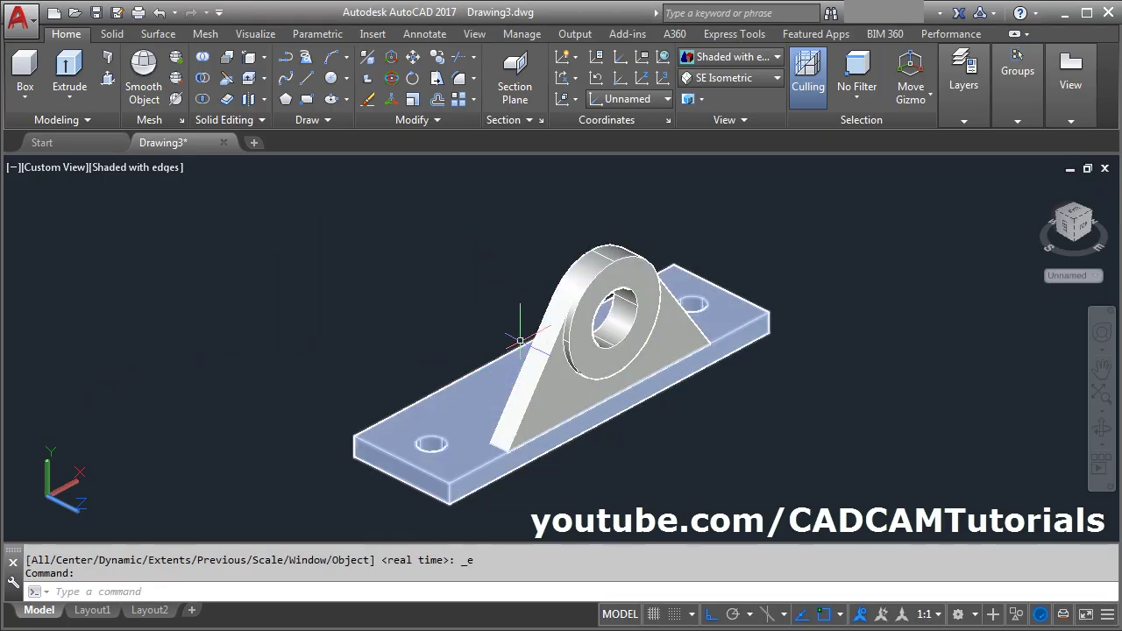
Mirror3D the ring support about a 3-point plane through the plate's middle, keeping the original
left_click(369, 68)
left_click(559, 391)
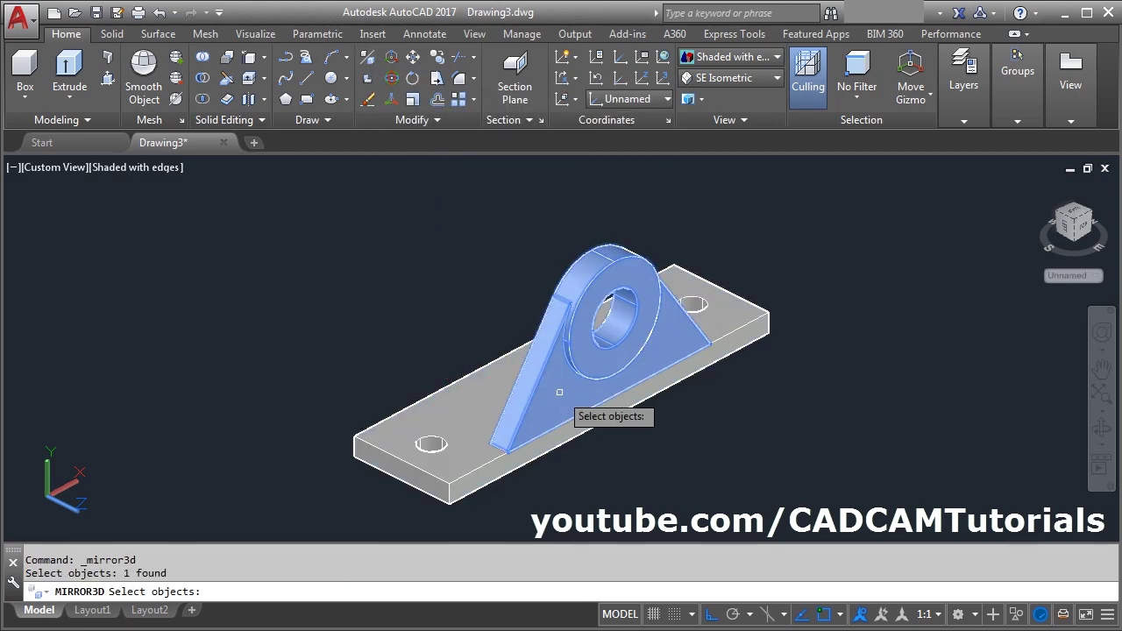
key("Return")
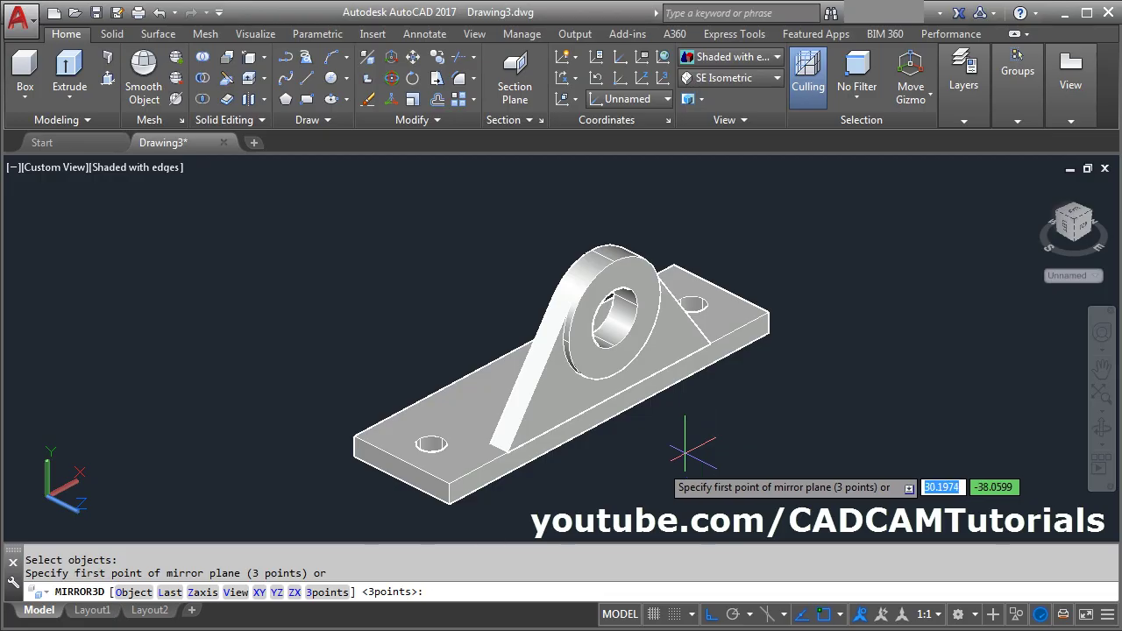
left_click(335, 590)
middle_click_drag(409, 539, 392, 508)
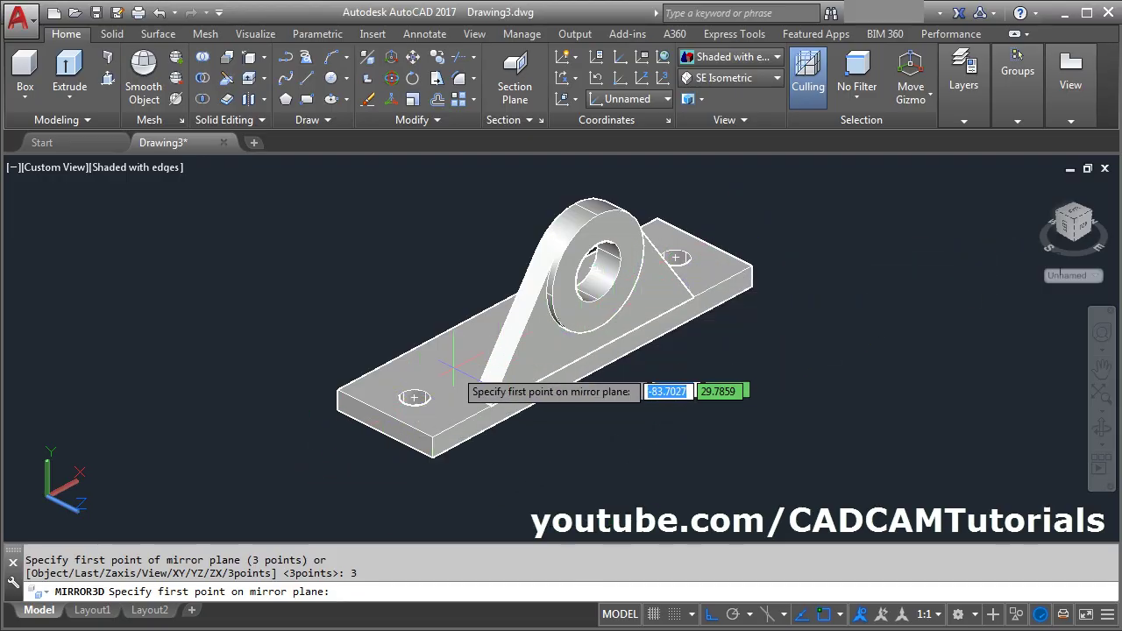
left_click(385, 436)
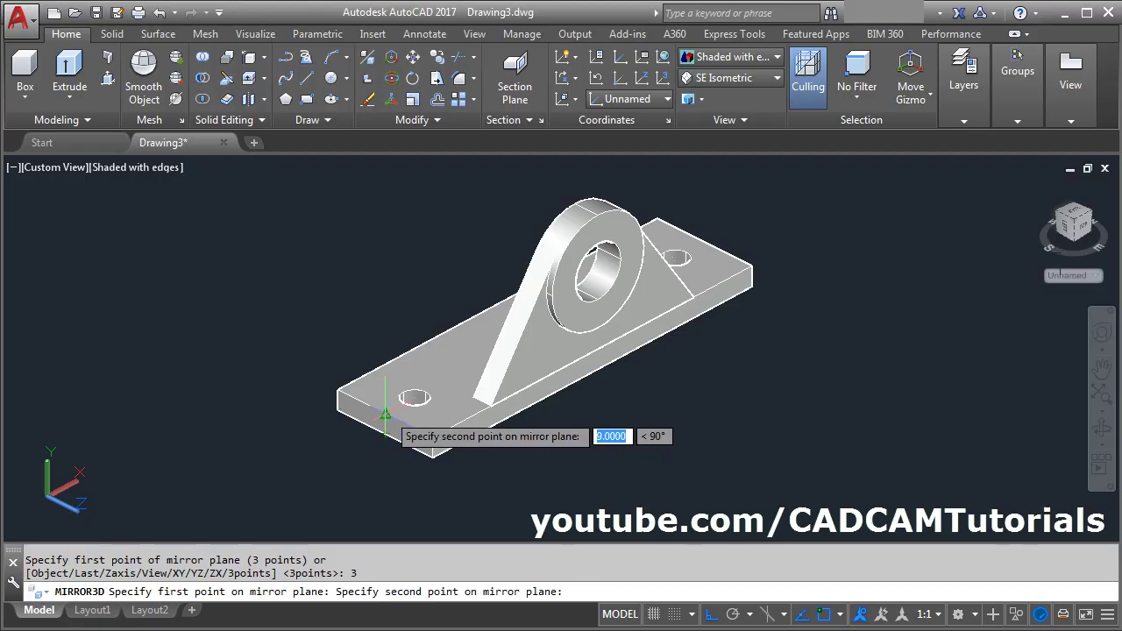
left_click(394, 413)
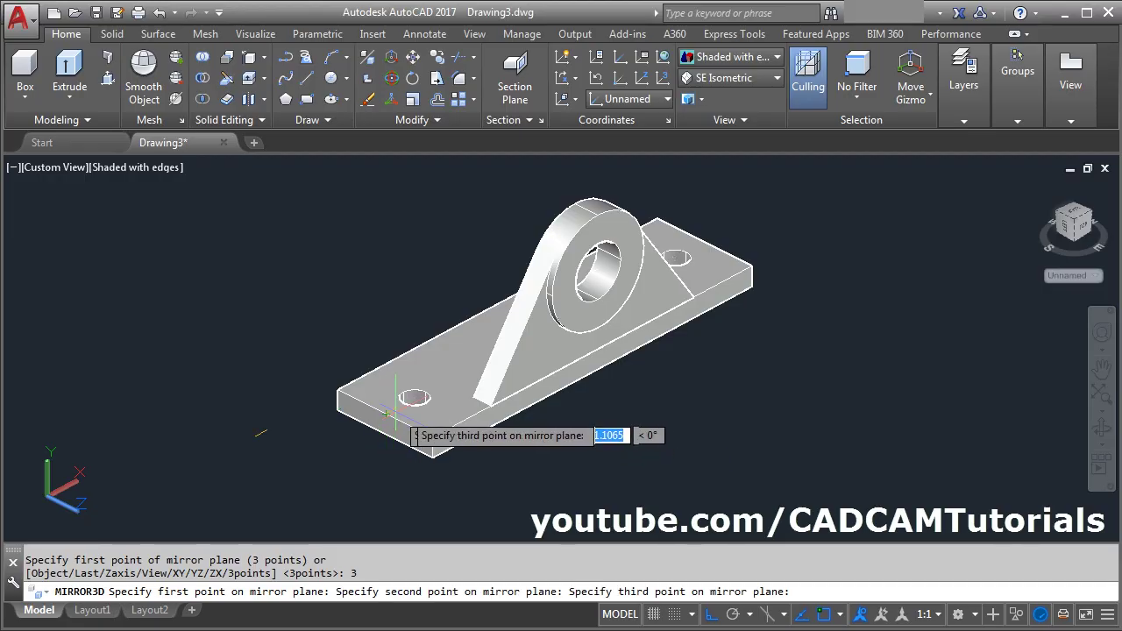
left_click(704, 243)
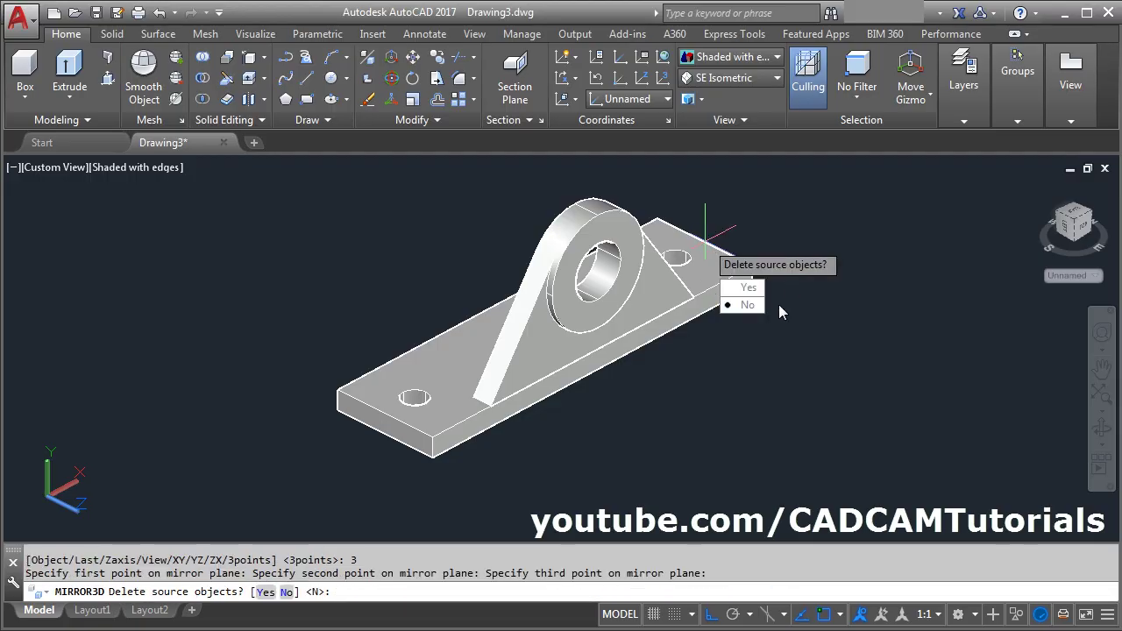
left_click(752, 308)
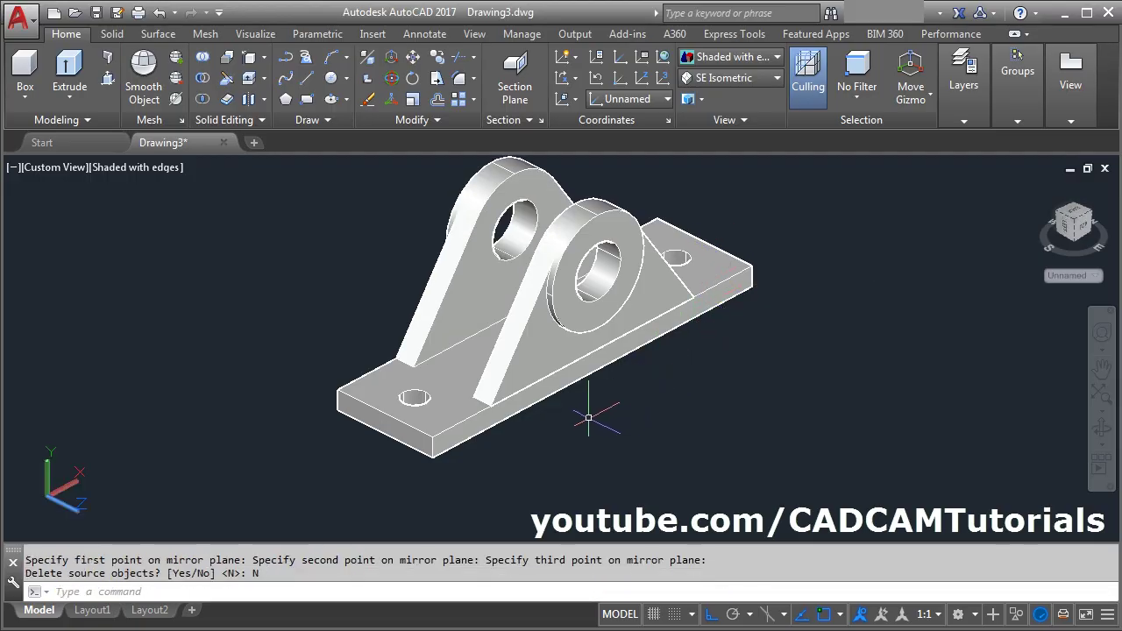
mouse_move(572, 427)
middle_mouse_down("shift")
mouse_move(657, 413)
mouse_move(584, 423)
mouse_move(569, 442)
middle_mouse_up("shift")
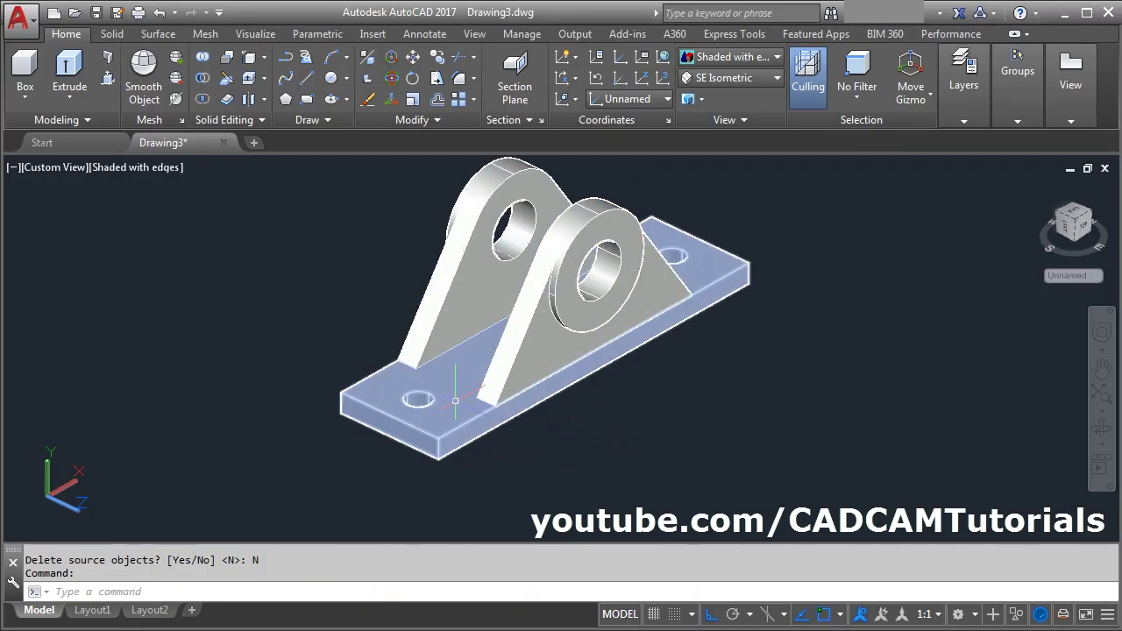
After consulting the reference drawing, union the left support, right support and base plate
key("alt+Tab")
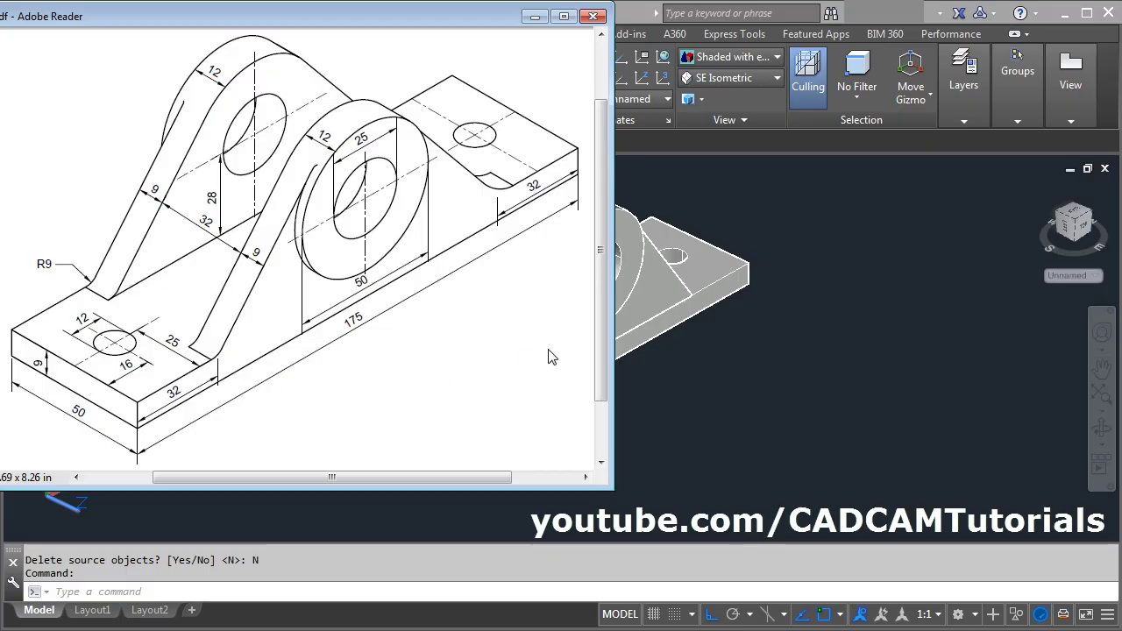
left_click(701, 406)
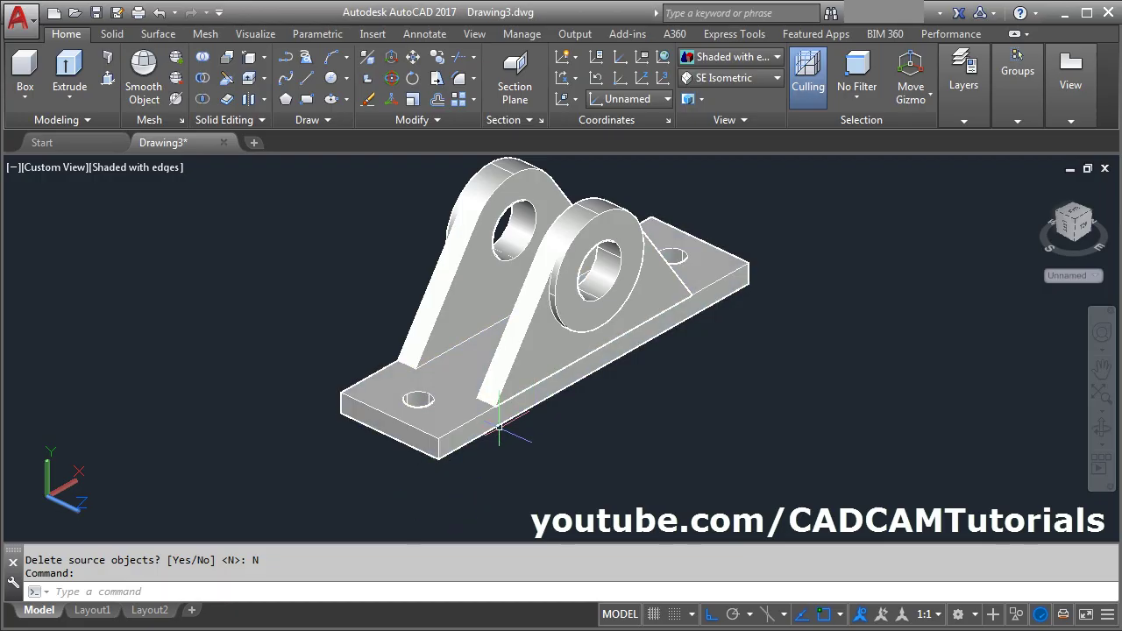
left_click(206, 61)
left_click(426, 288)
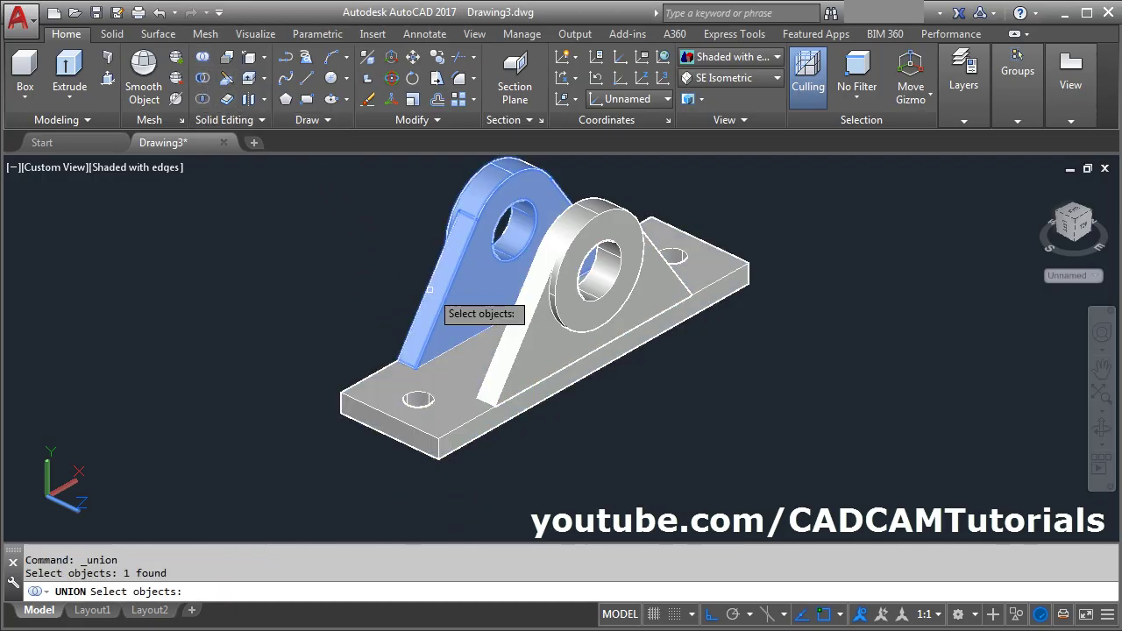
left_click(532, 361)
left_click(458, 405)
key("Return")
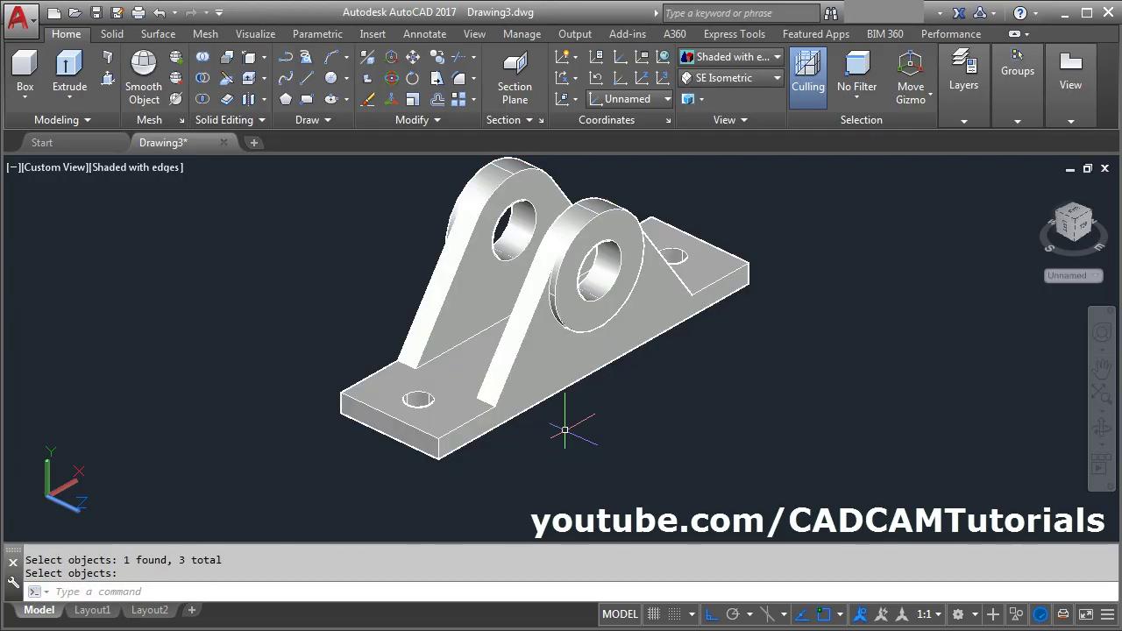
scroll(485, 323, "up", 2)
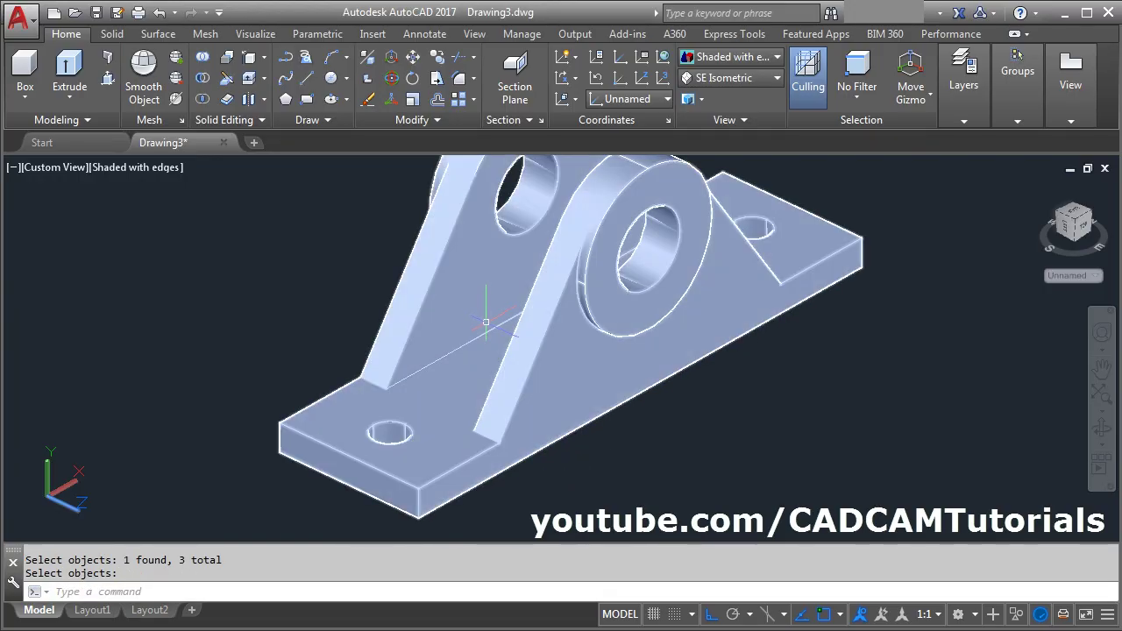
Fillet the four support-to-plate edges with radius 9
left_click(458, 79)
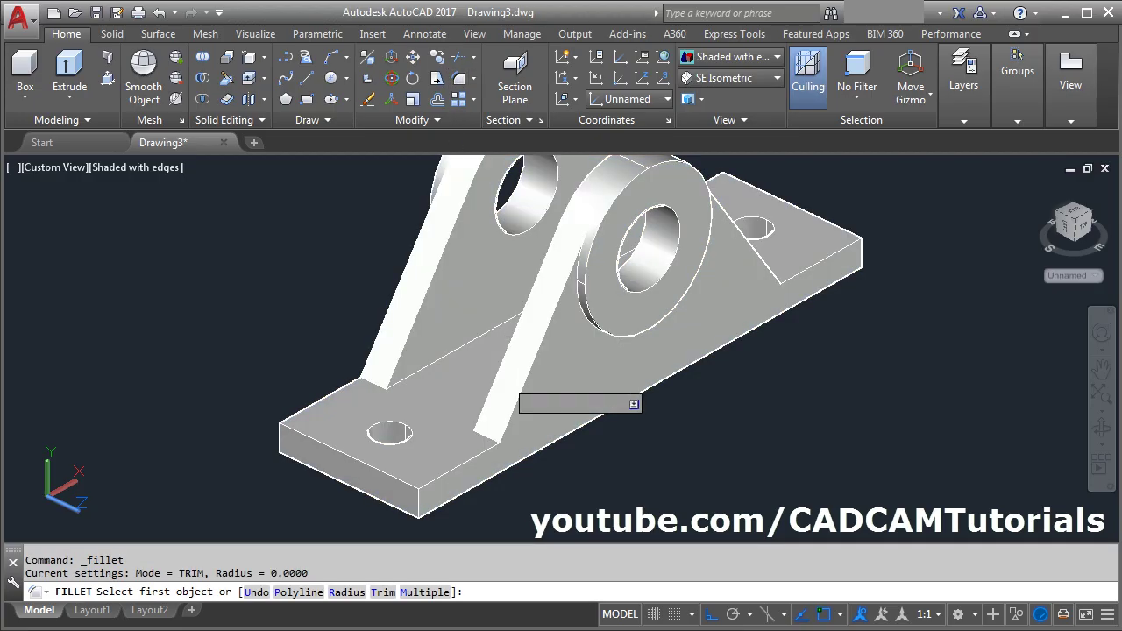
left_click(486, 437)
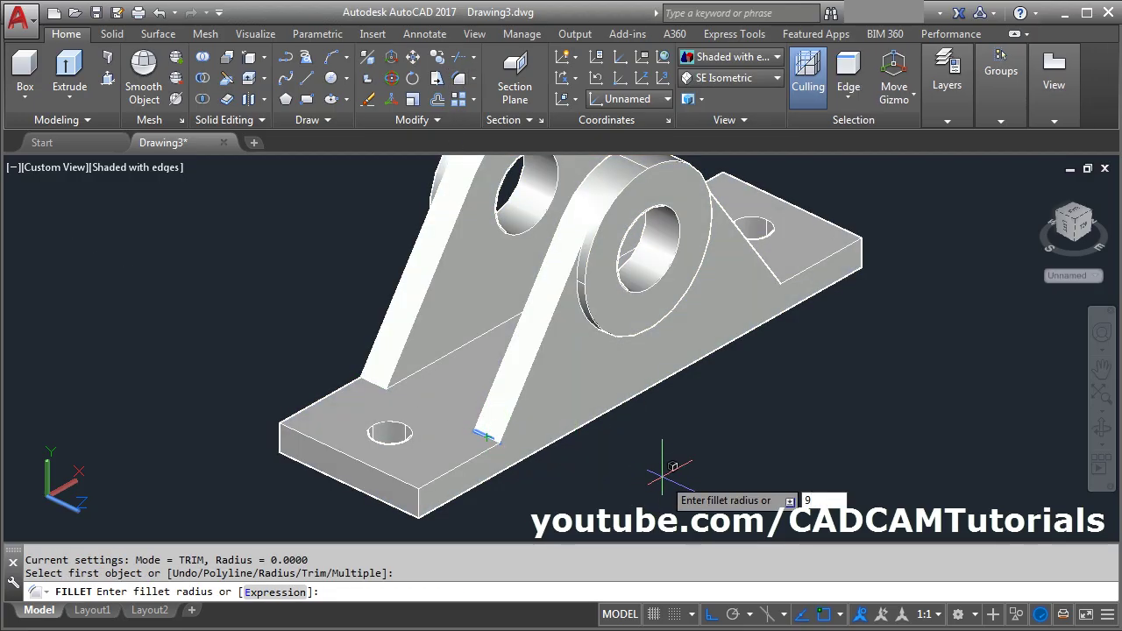
type("9")
key("Return")
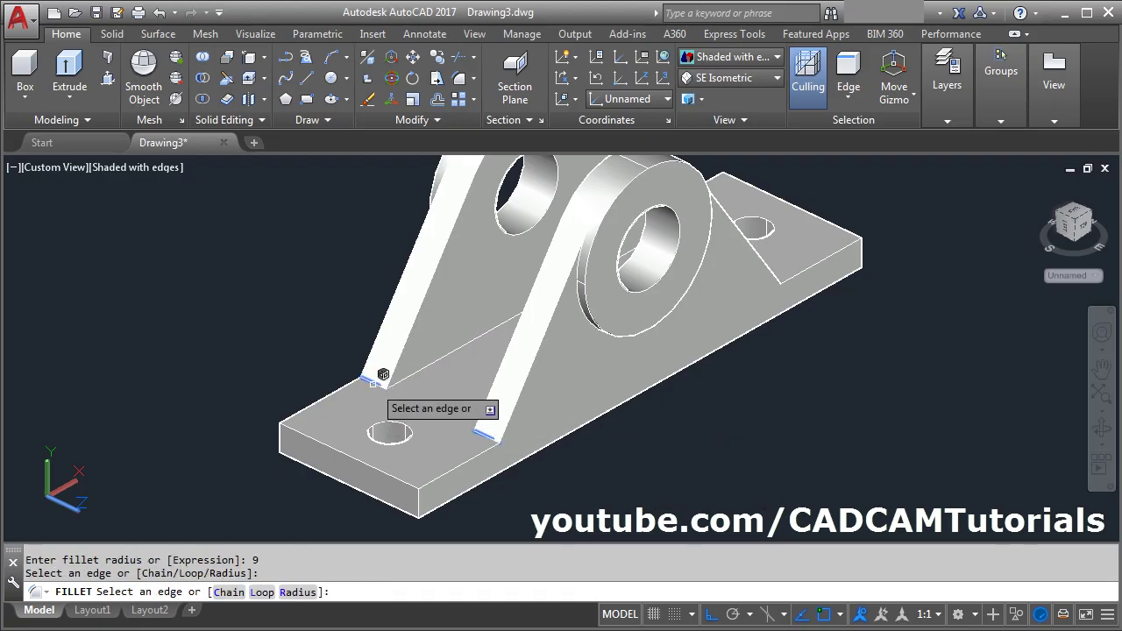
left_click(383, 374)
middle_click_drag(839, 319, 703, 369, "shift")
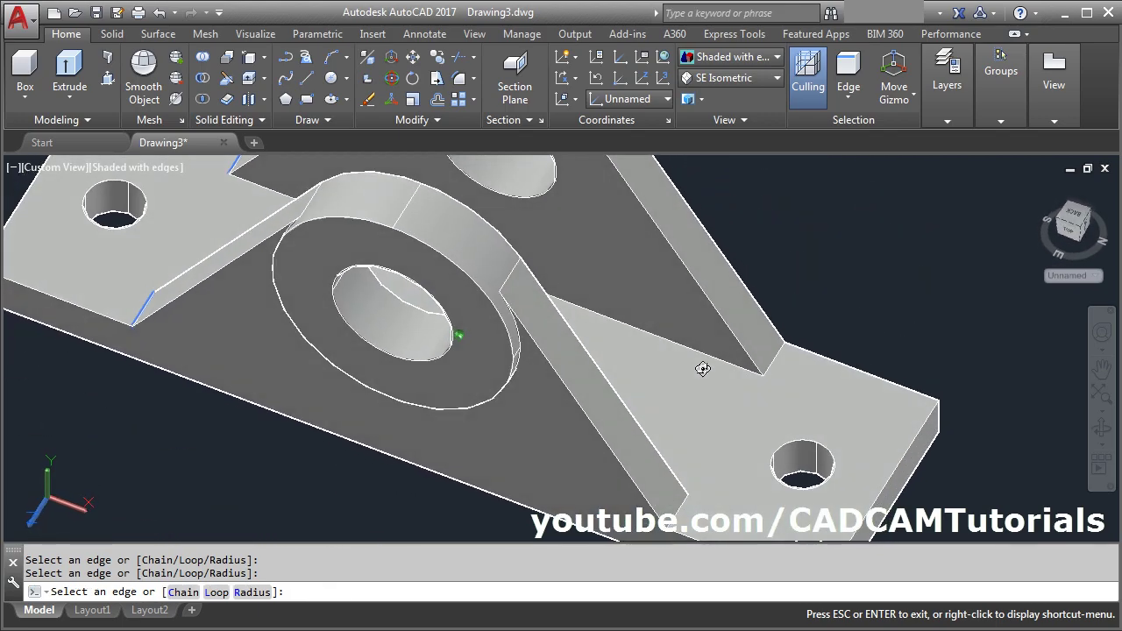
left_click(685, 497)
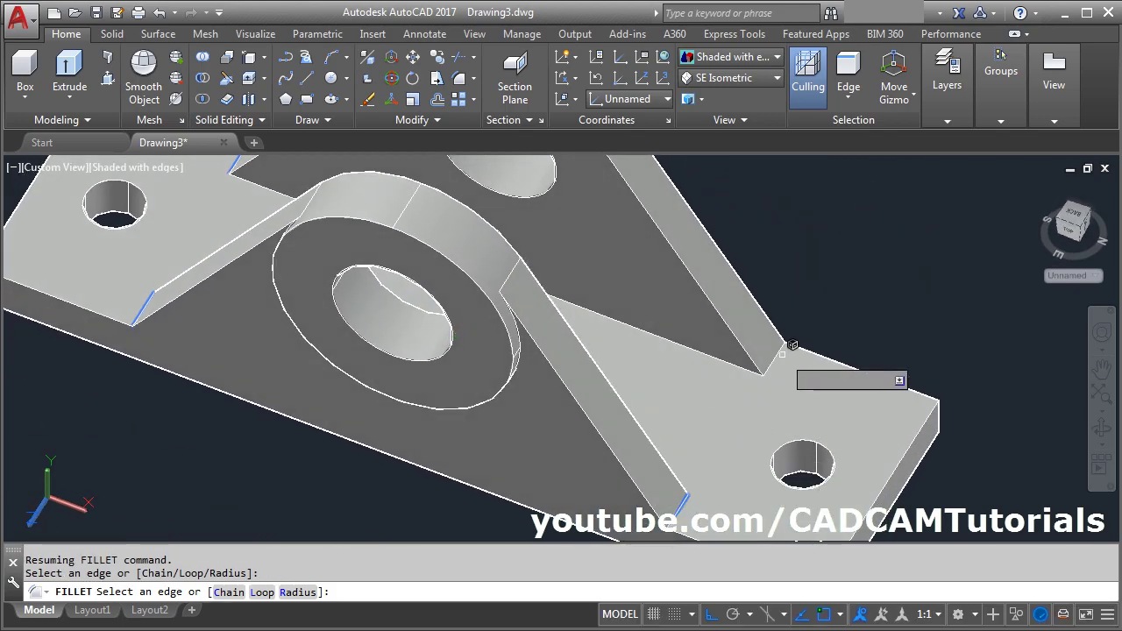
left_click(776, 352)
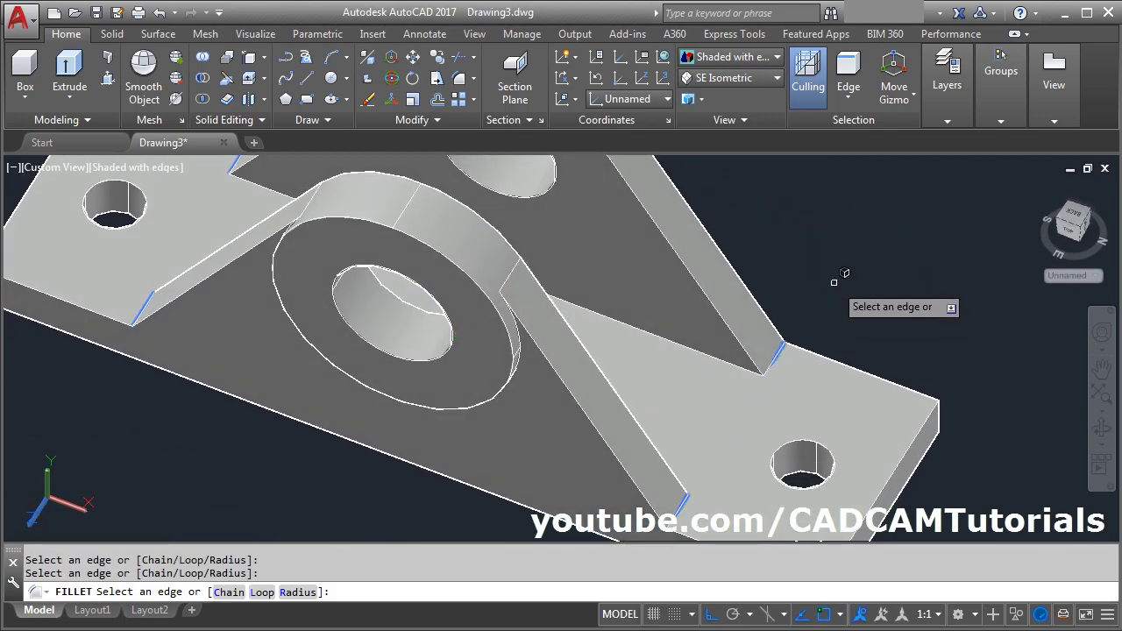
key("Return")
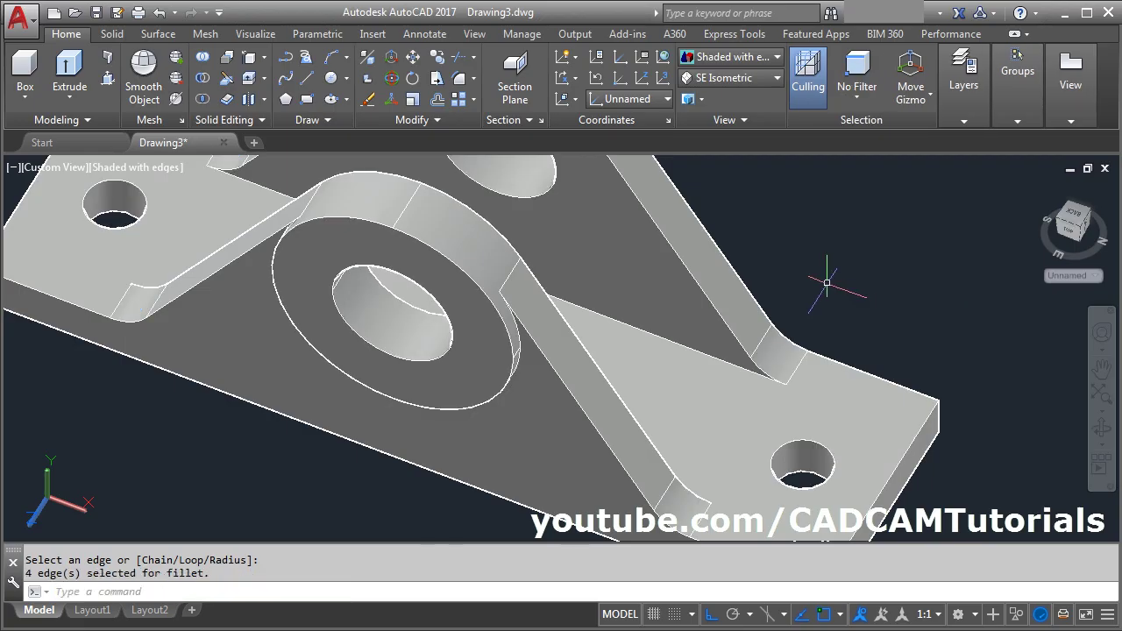
Switch to the SE Isometric view and frame the bracket
left_click(727, 79)
left_click(723, 225)
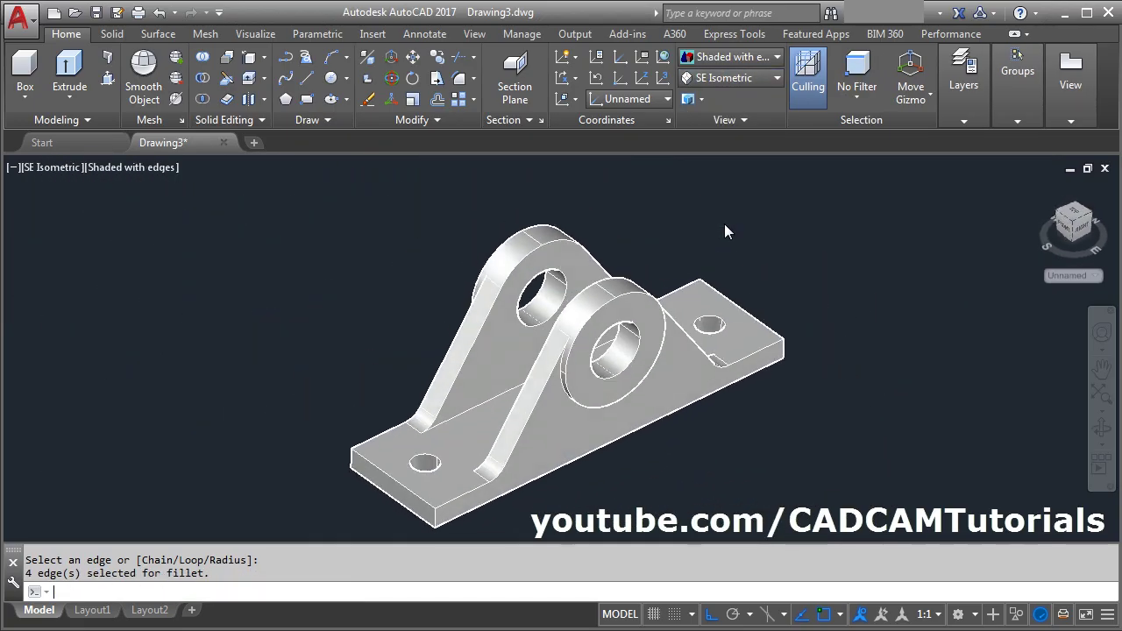
scroll(438, 505, "up", 2)
middle_click_drag(816, 388, 819, 401)
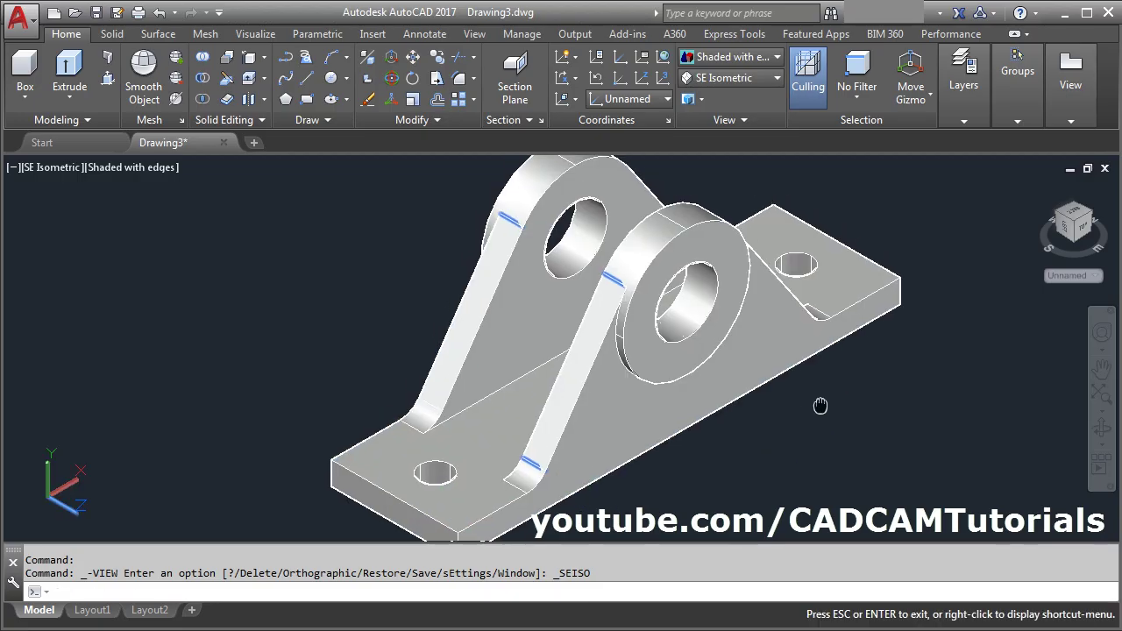